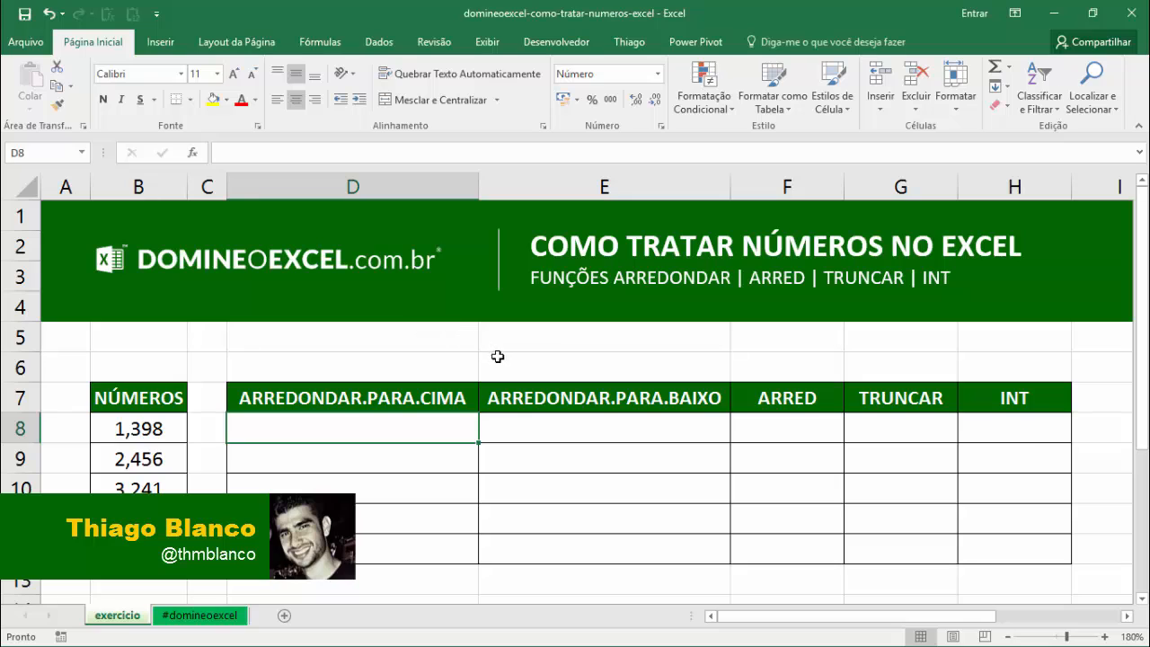
- Examine the banner's title and its list of functions: ARREDONDAR, ARRED, TRUNCAR and INT
{"action": "left_click", "coordinate": [524, 345]}
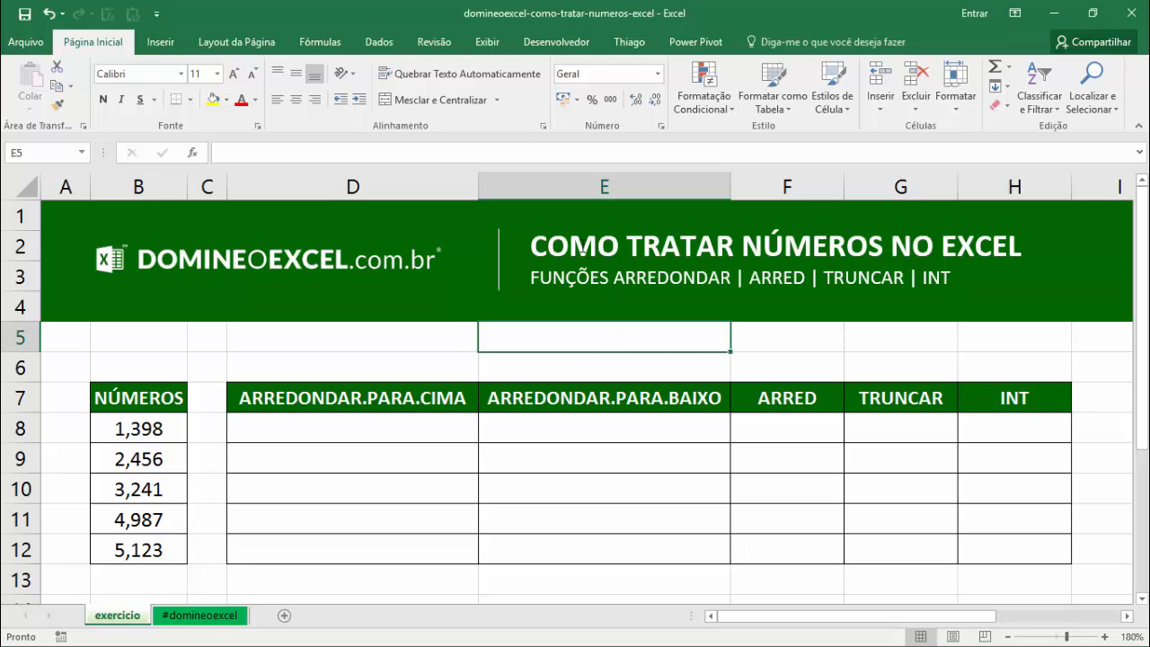
{"action": "left_click", "coordinate": [552, 245]}
{"action": "left_click_drag", "start_coordinate": [552, 245], "coordinate": [999, 253]}
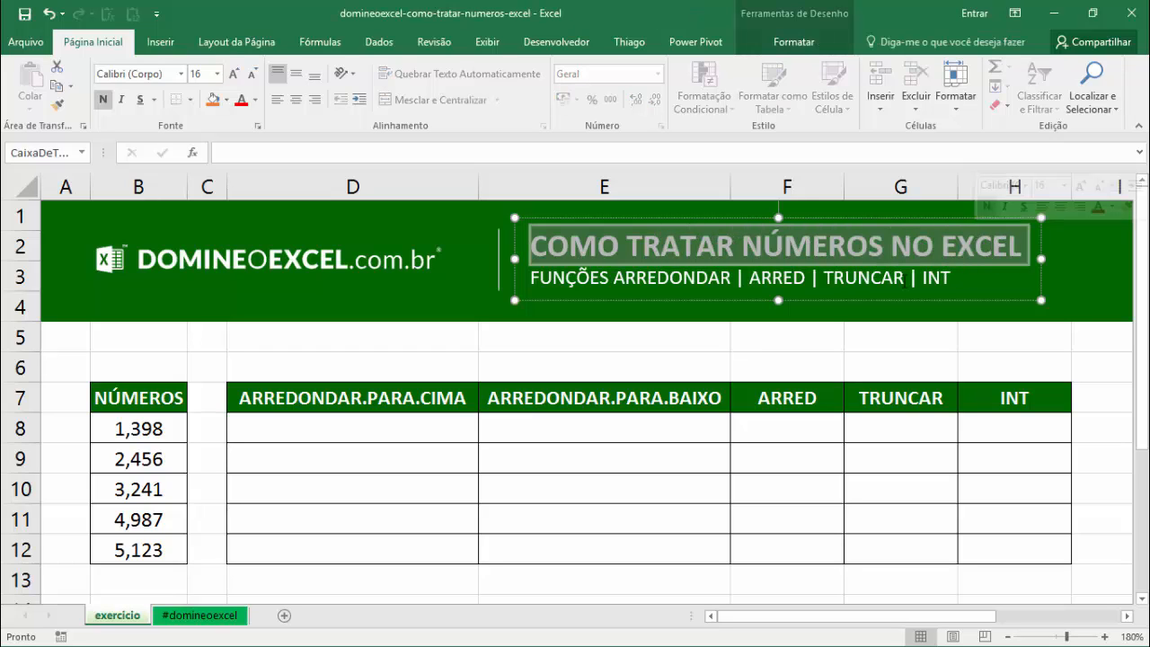
{"action": "left_click_drag", "start_coordinate": [531, 277], "coordinate": [959, 280]}
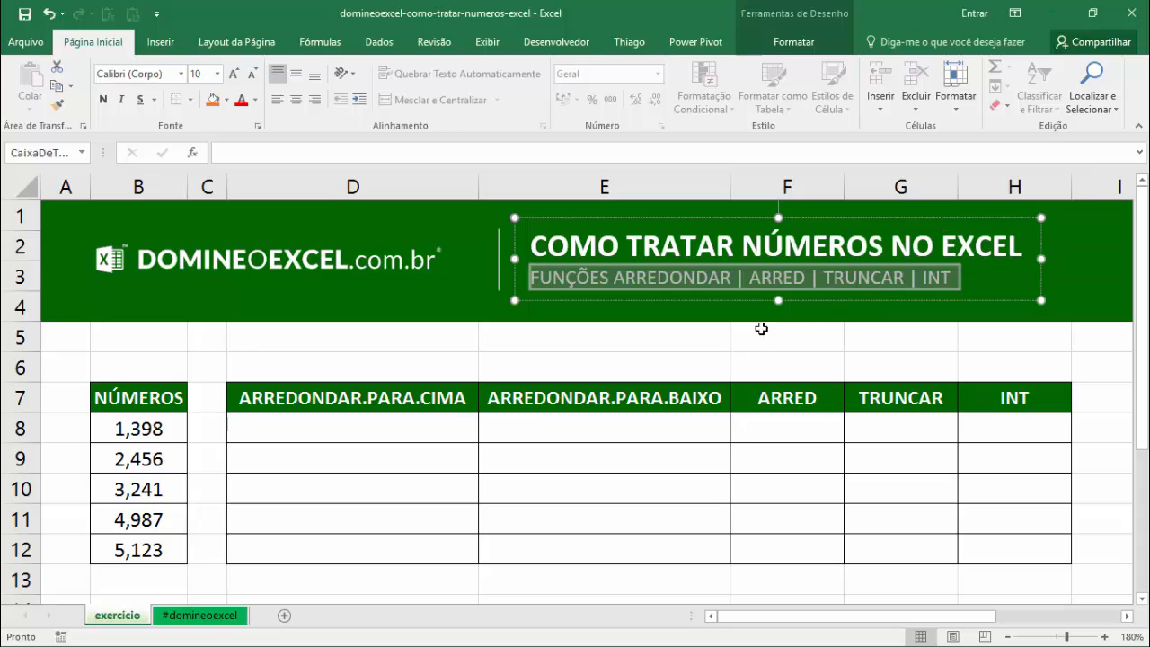
{"action": "left_click_drag", "start_coordinate": [593, 277], "coordinate": [942, 294]}
{"action": "left_click", "coordinate": [579, 279]}
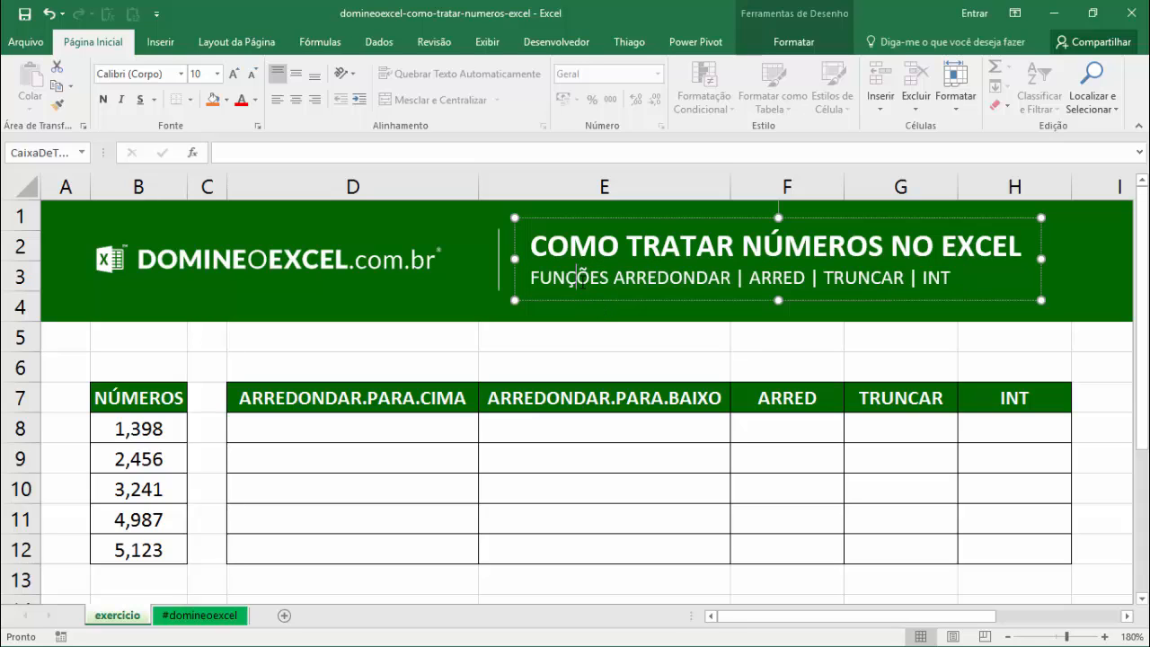
{"action": "left_click_drag", "start_coordinate": [578, 278], "coordinate": [957, 279]}
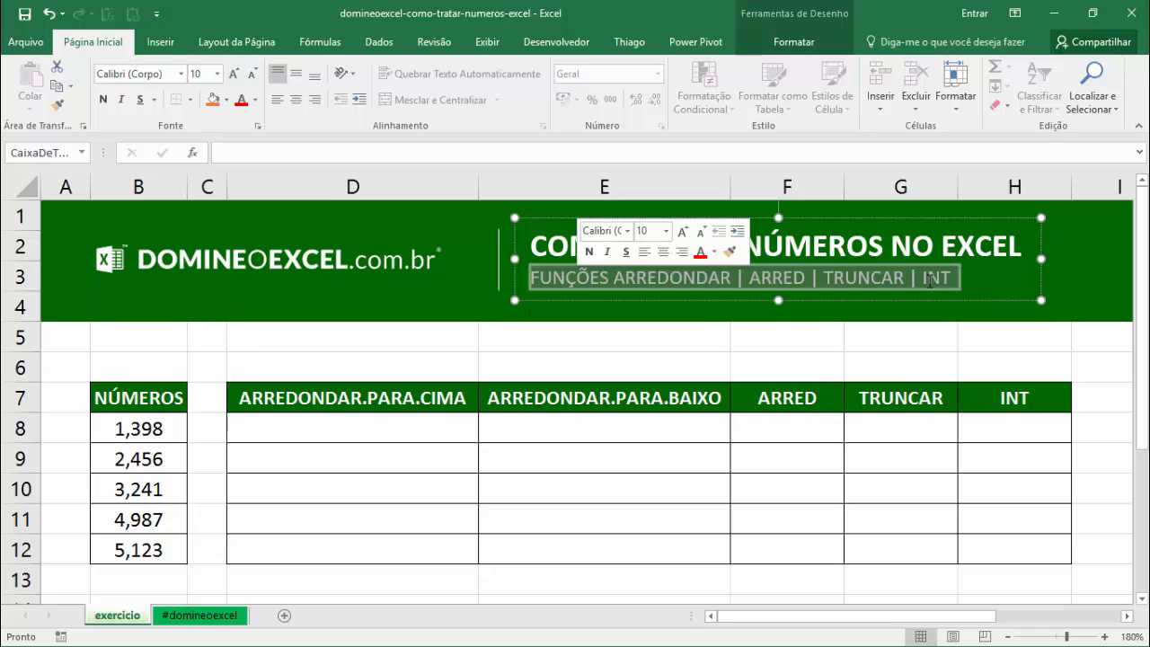
{"action": "left_click", "coordinate": [739, 292]}
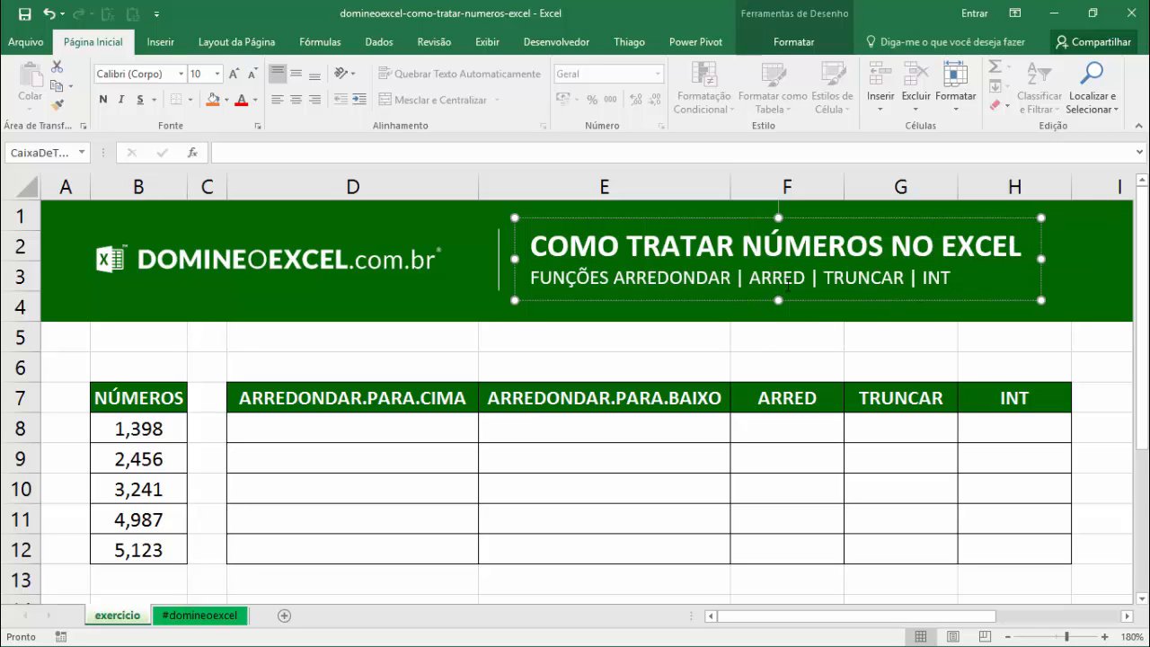
{"action": "left_click", "coordinate": [858, 336]}
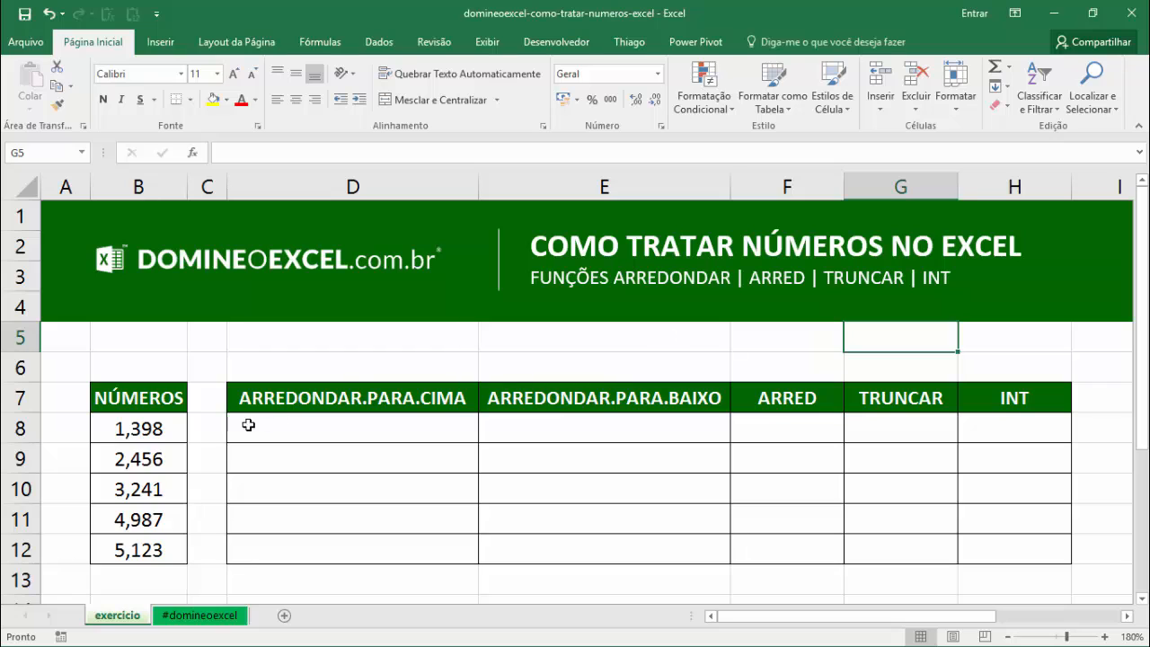
- Review the source numbers in B8:B12 and the decimal part stored in B8
{"action": "left_click_drag", "start_coordinate": [155, 432], "coordinate": [151, 546]}
{"action": "left_click", "coordinate": [158, 429]}
{"action": "left_click", "coordinate": [153, 460]}
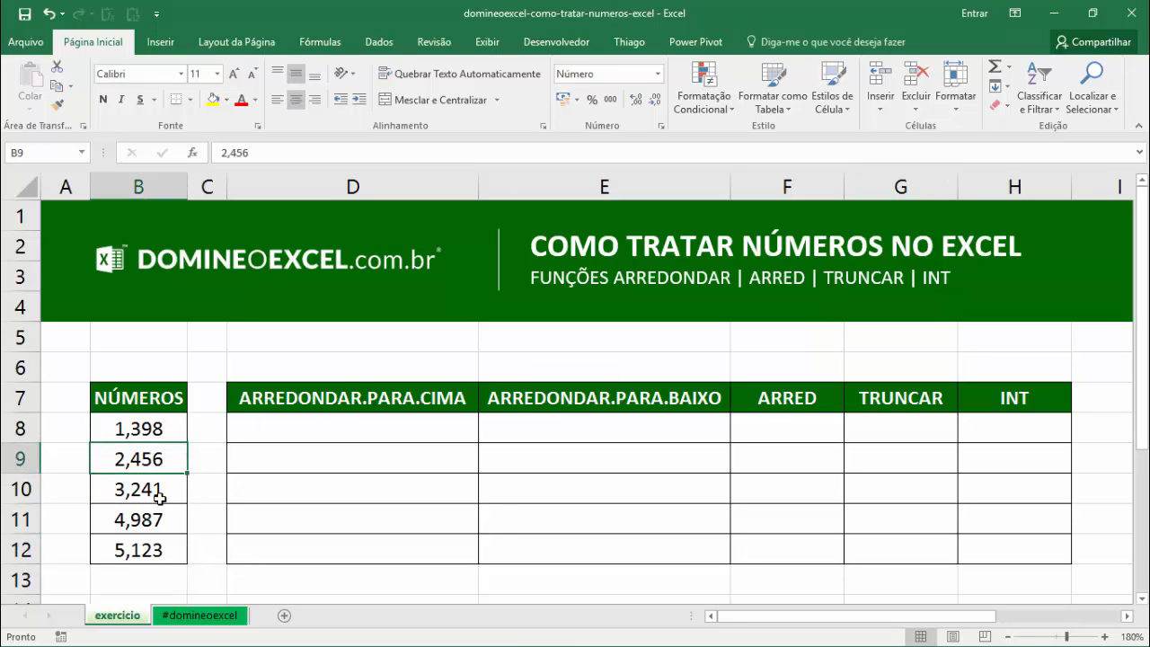
{"action": "left_click", "coordinate": [156, 489]}
{"action": "left_click_drag", "start_coordinate": [158, 436], "coordinate": [149, 546]}
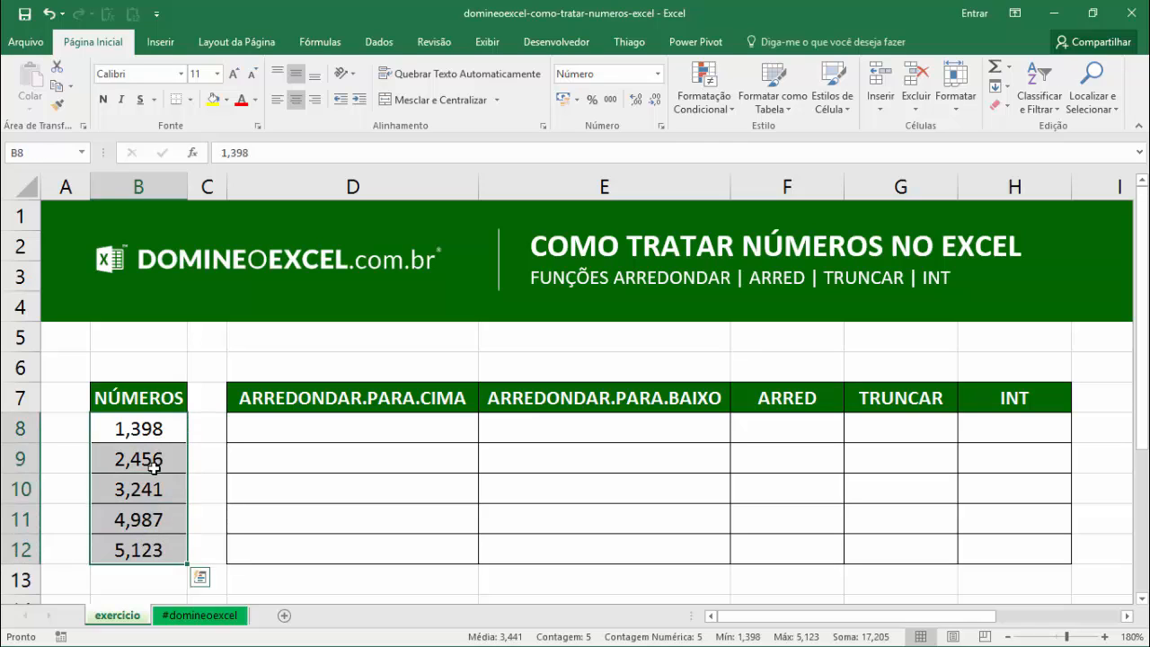
{"action": "left_click", "coordinate": [149, 441]}
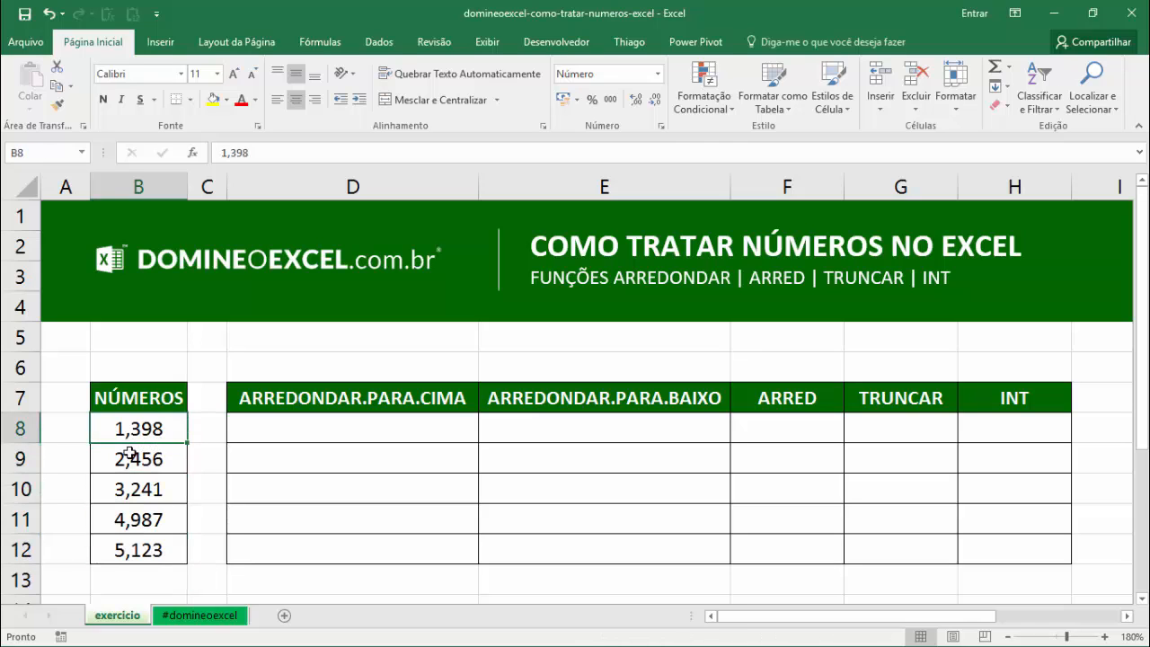
{"action": "left_click", "coordinate": [153, 489]}
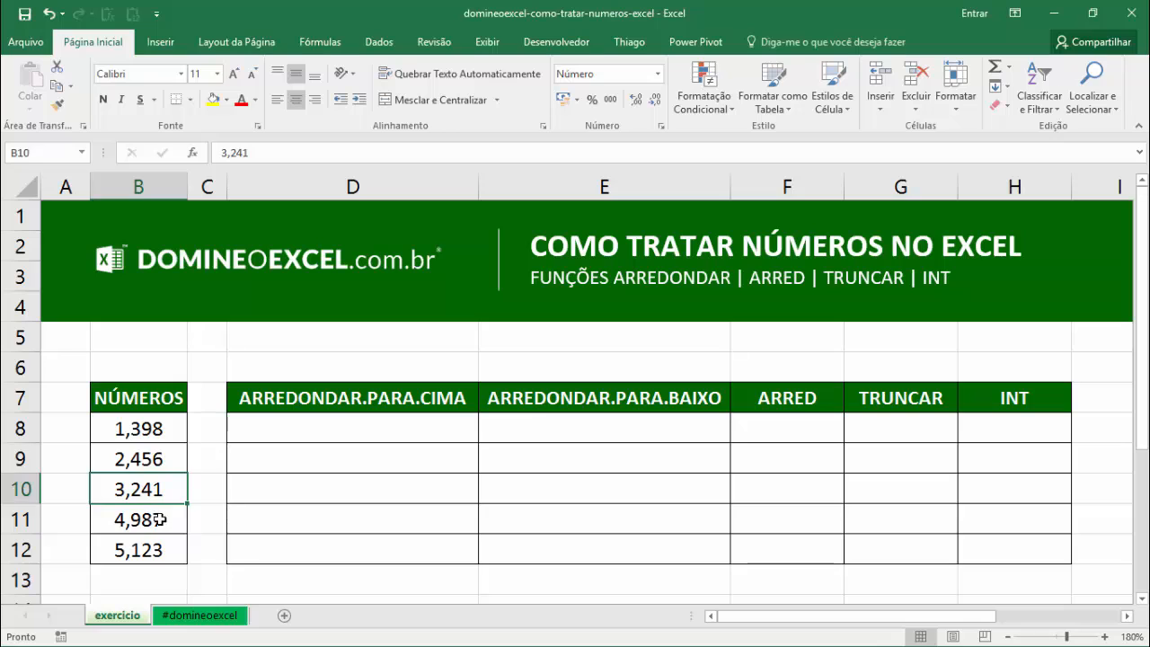
{"action": "left_click", "coordinate": [158, 520]}
{"action": "left_click", "coordinate": [158, 546]}
{"action": "left_click", "coordinate": [154, 435]}
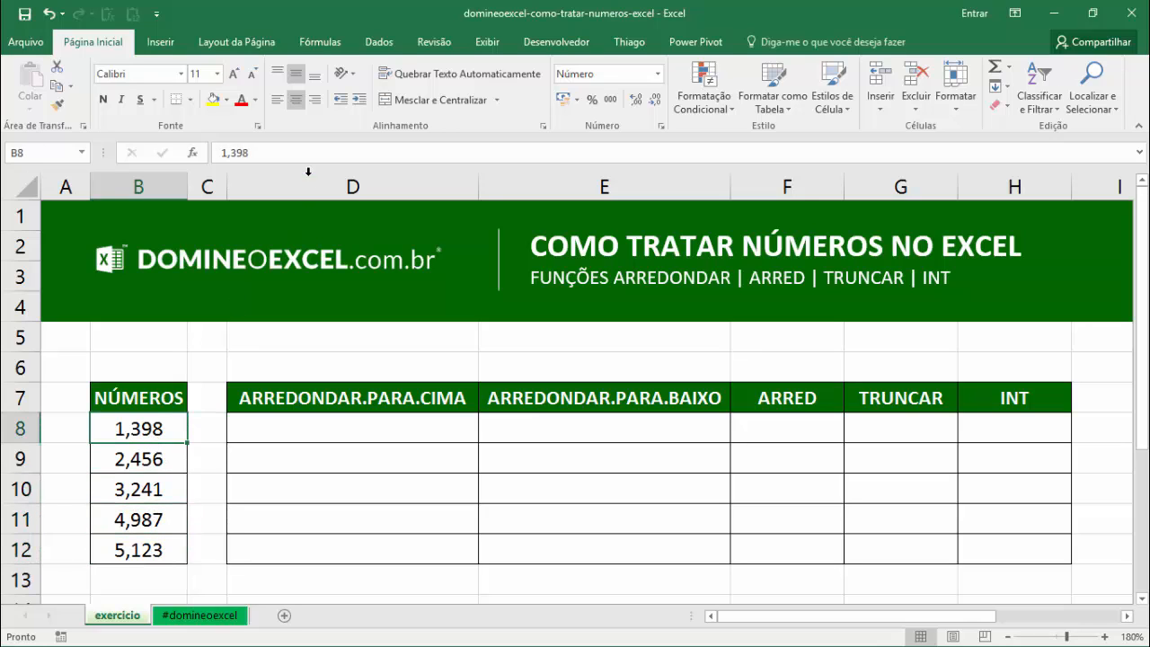
{"action": "left_click_drag", "start_coordinate": [247, 151], "coordinate": [231, 153]}
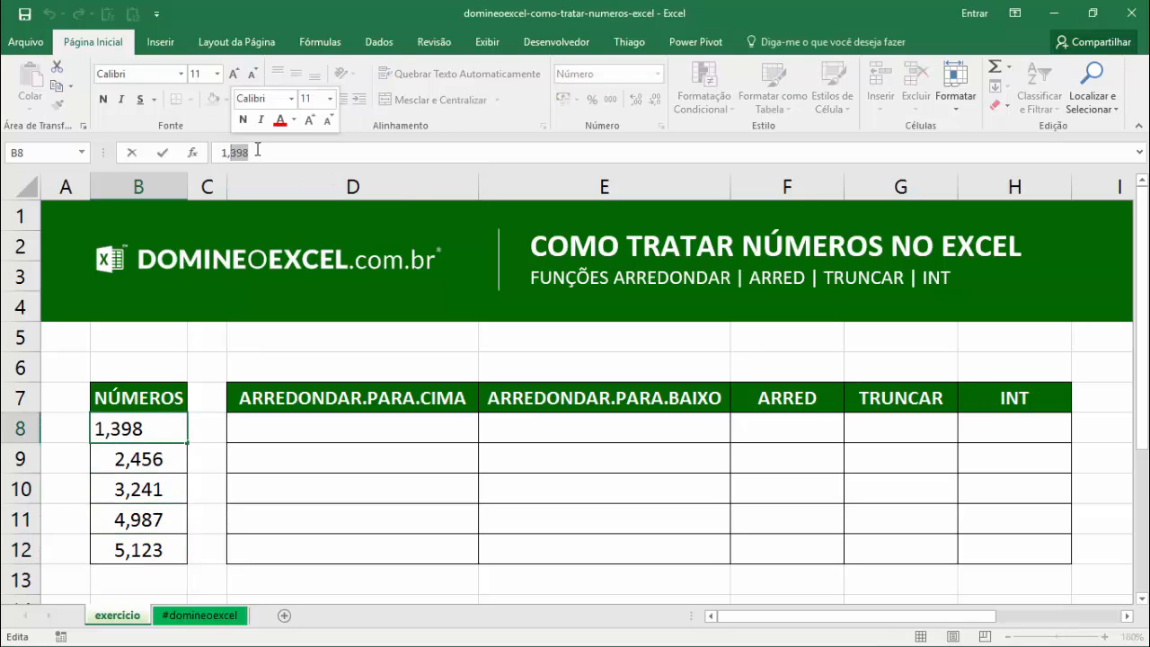
{"action": "key", "text": "Escape"}
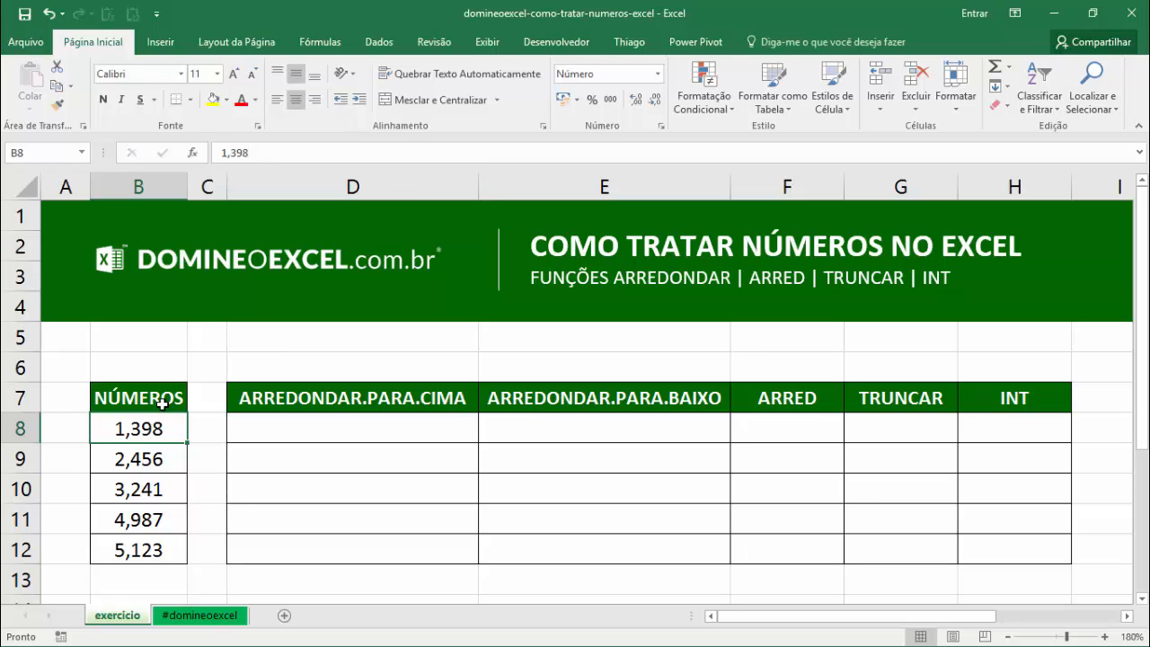
{"action": "double_click", "coordinate": [175, 439]}
{"action": "type", "text": "3984623872352"}
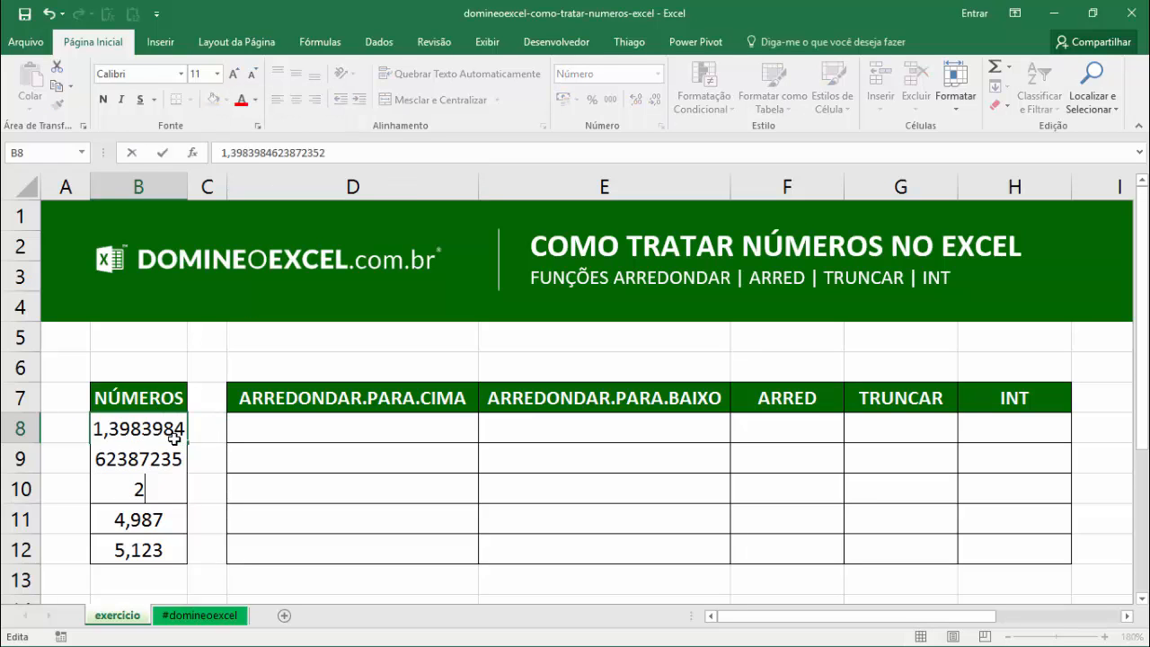
{"action": "key", "text": "Return"}
{"action": "left_click", "coordinate": [175, 438]}
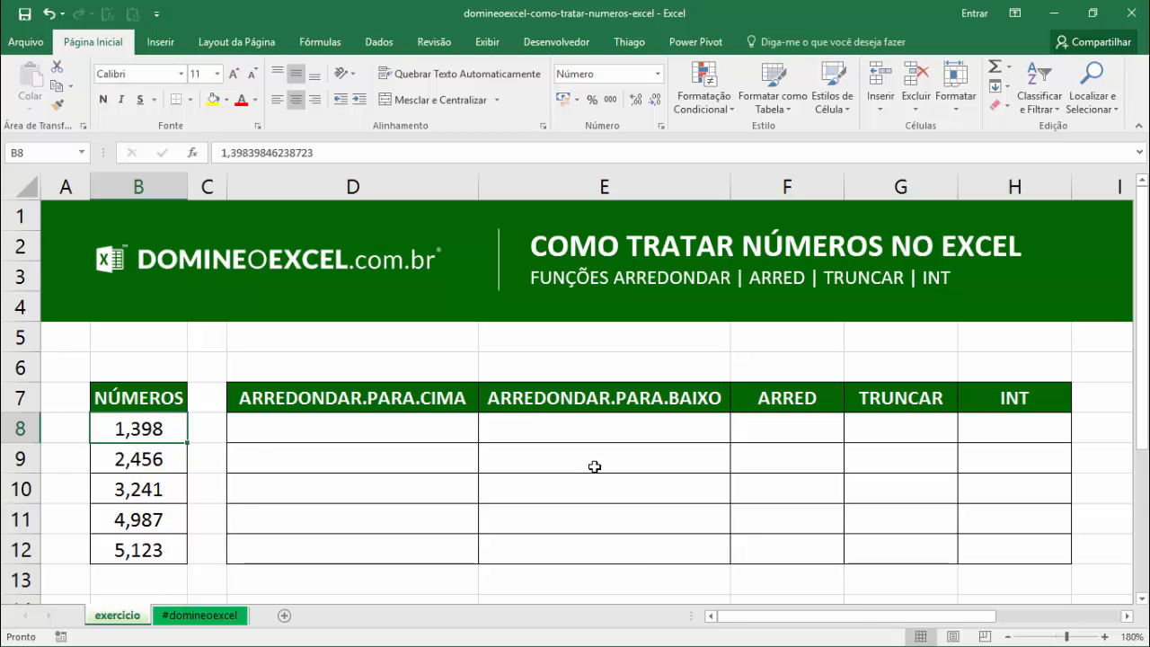
{"action": "left_click_drag", "start_coordinate": [224, 154], "coordinate": [354, 149]}
{"action": "key", "text": "Escape"}
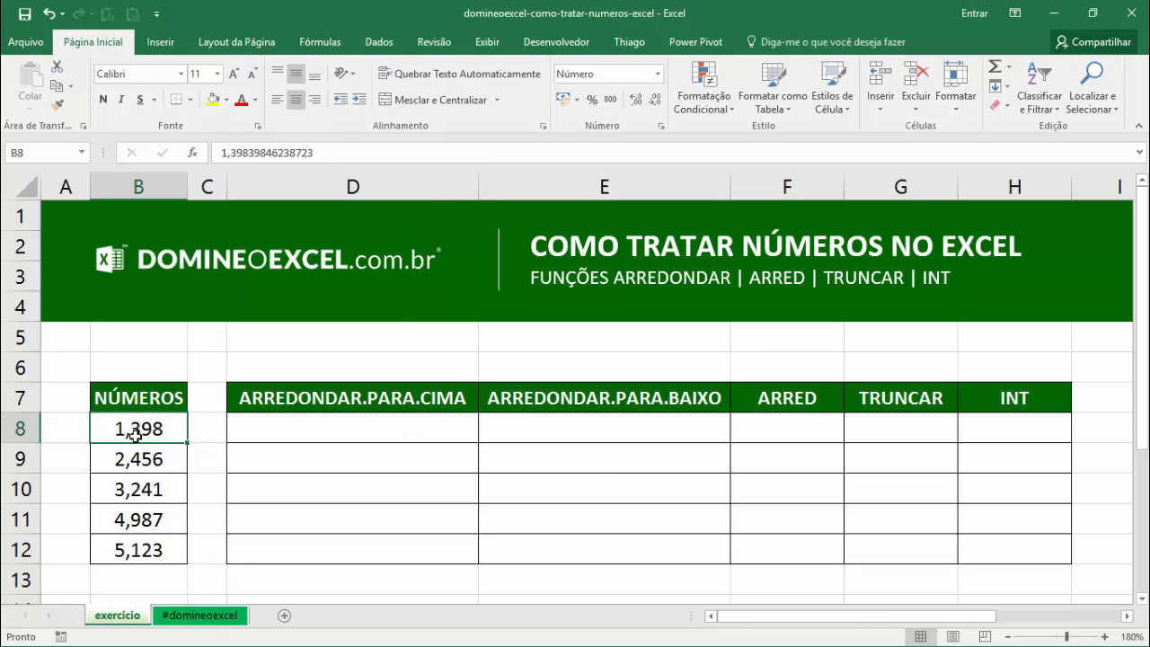
- Increase the displayed precision of the numbers in B8:B12 to five decimal places
{"action": "left_click_drag", "start_coordinate": [135, 434], "coordinate": [147, 544]}
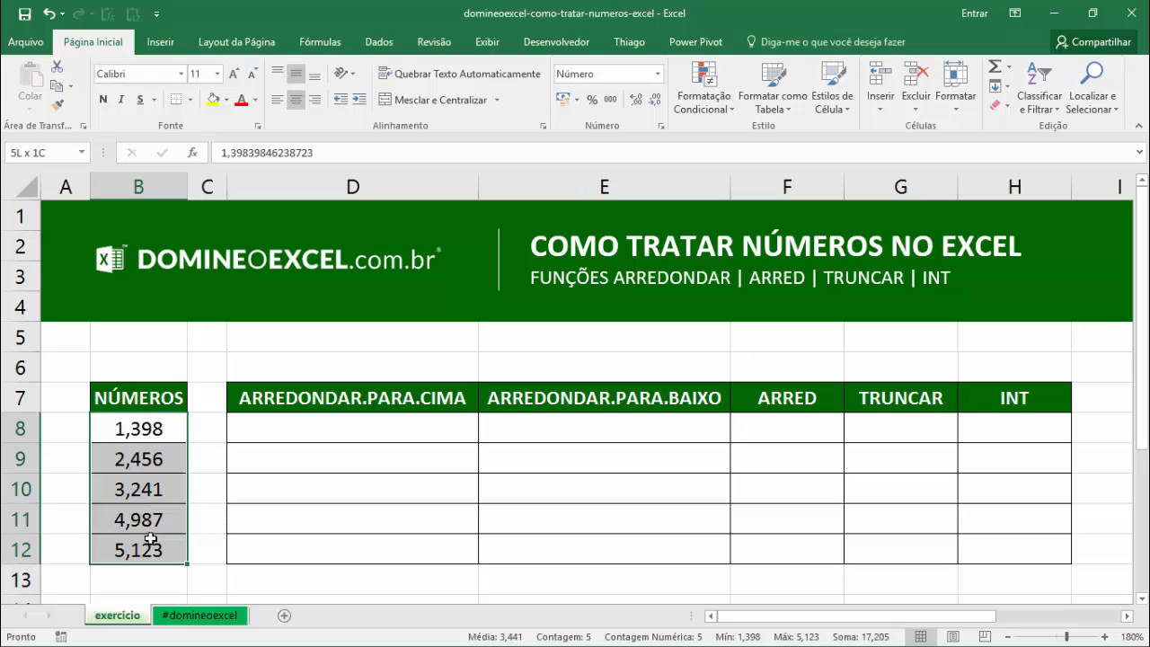
{"action": "left_click", "coordinate": [637, 102]}
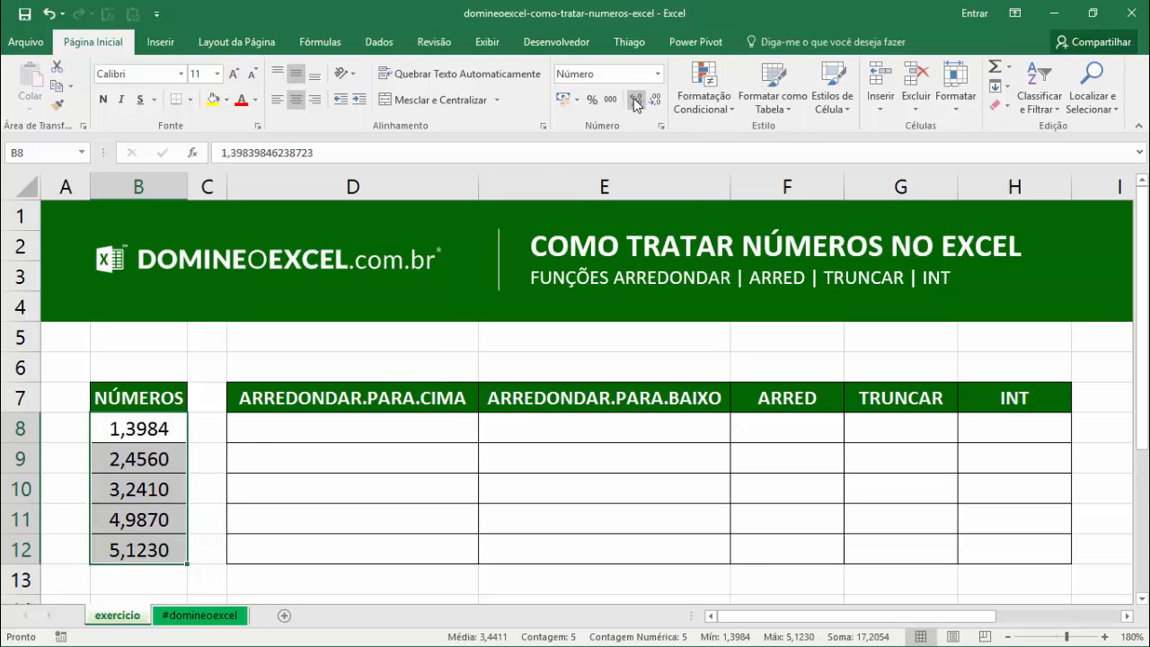
{"action": "left_click", "coordinate": [637, 103]}
{"action": "left_click", "coordinate": [282, 429]}
{"action": "left_click_drag", "start_coordinate": [135, 429], "coordinate": [150, 552]}
- Start a formula in D8 with the ARREDONDAR.PARA.CIMA function
{"action": "left_click", "coordinate": [379, 437]}
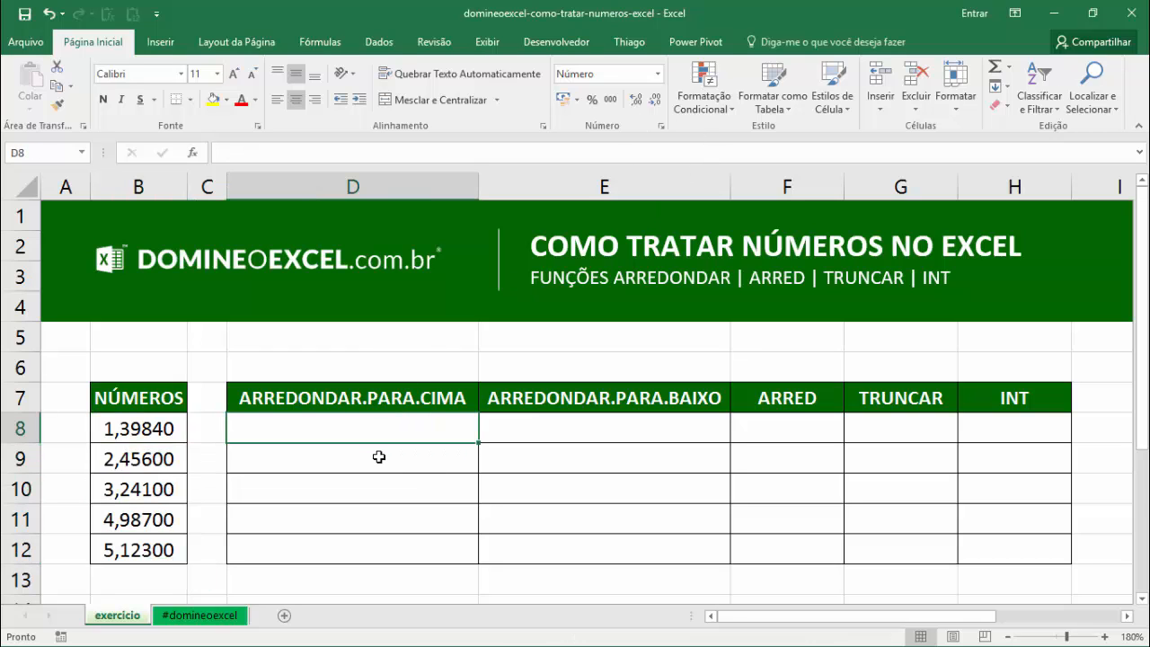
{"action": "type", "text": "="}
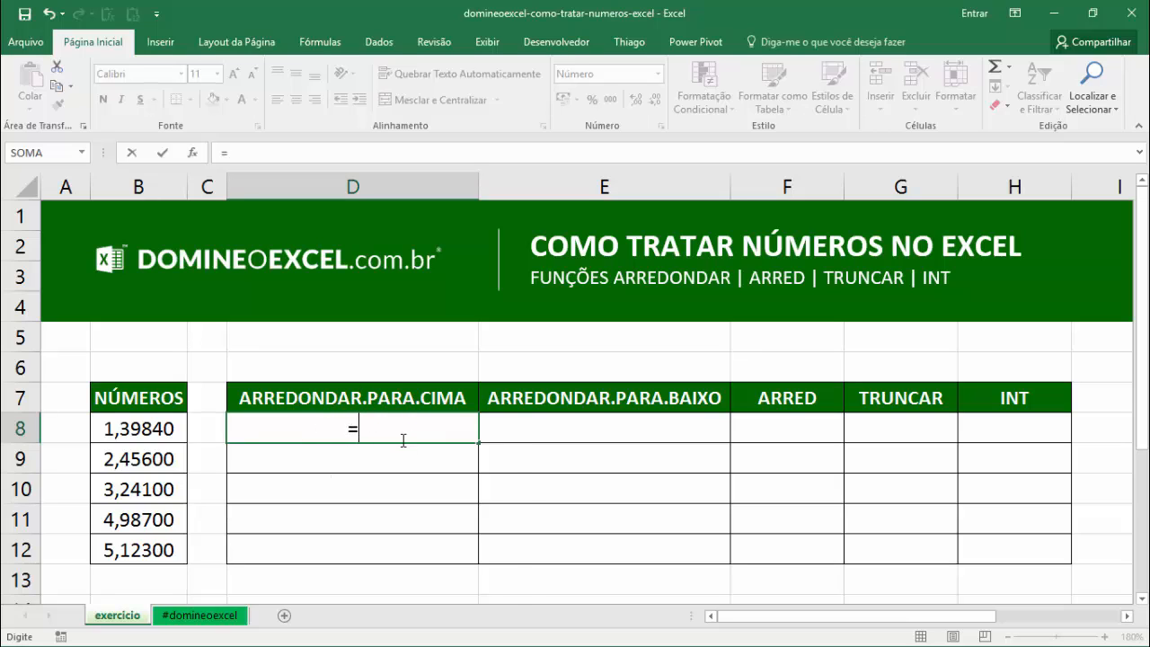
{"action": "type", "text": "arr"}
{"action": "key", "text": "Down"}
{"action": "key", "text": "Down"}
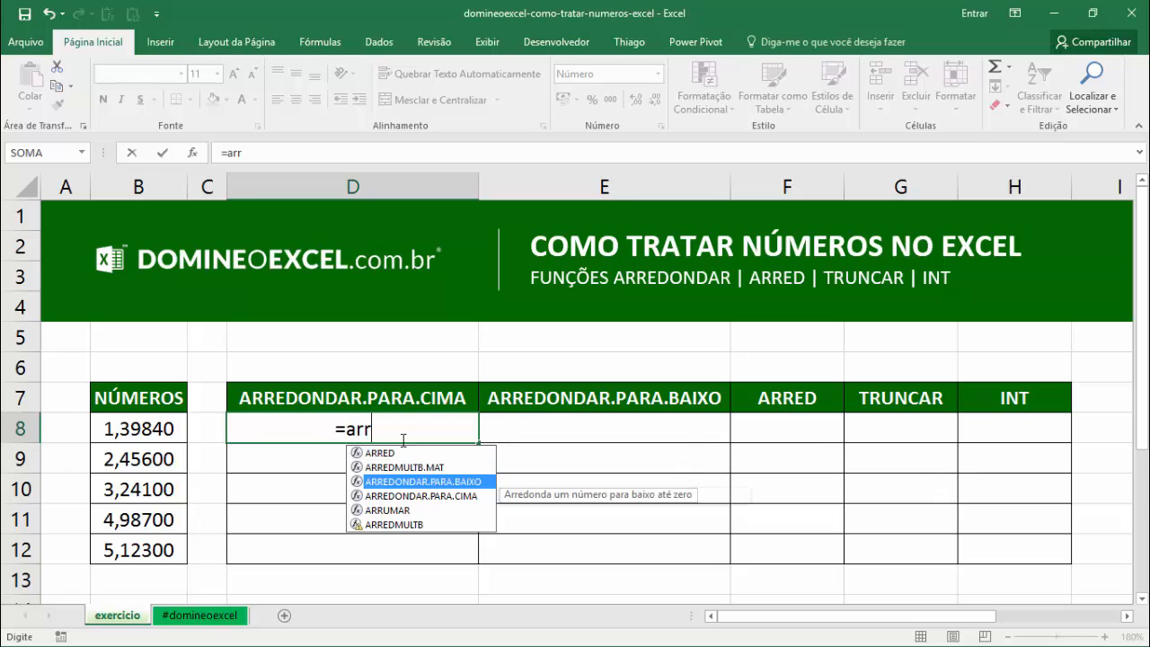
{"action": "key", "text": "Down"}
{"action": "key", "text": "Tab"}
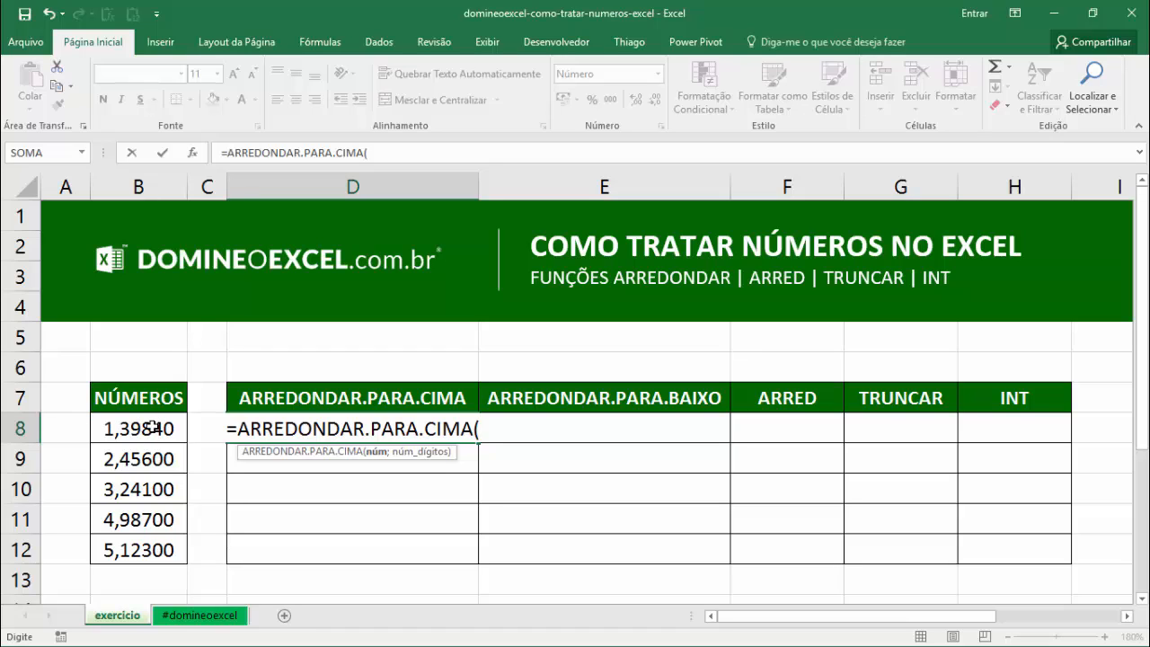
- Complete the D8 formula with B8 as the number and 0 digits, giving =ARREDONDAR.PARA.CIMA(B8;0)
{"action": "left_click", "coordinate": [152, 426]}
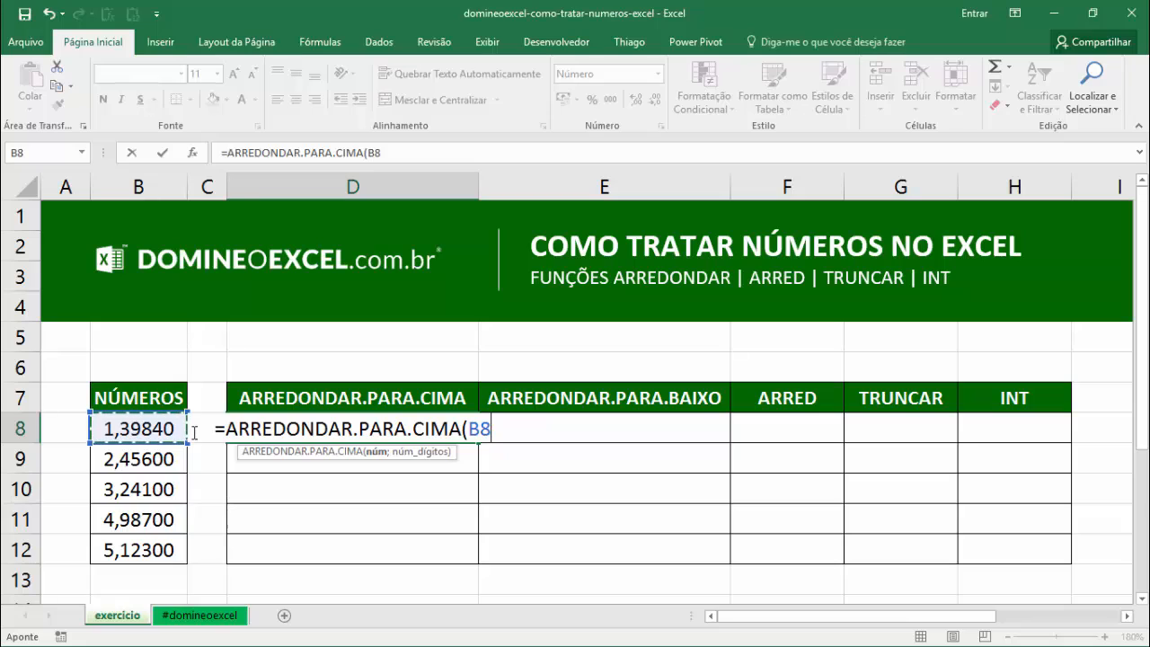
{"action": "type", "text": ";"}
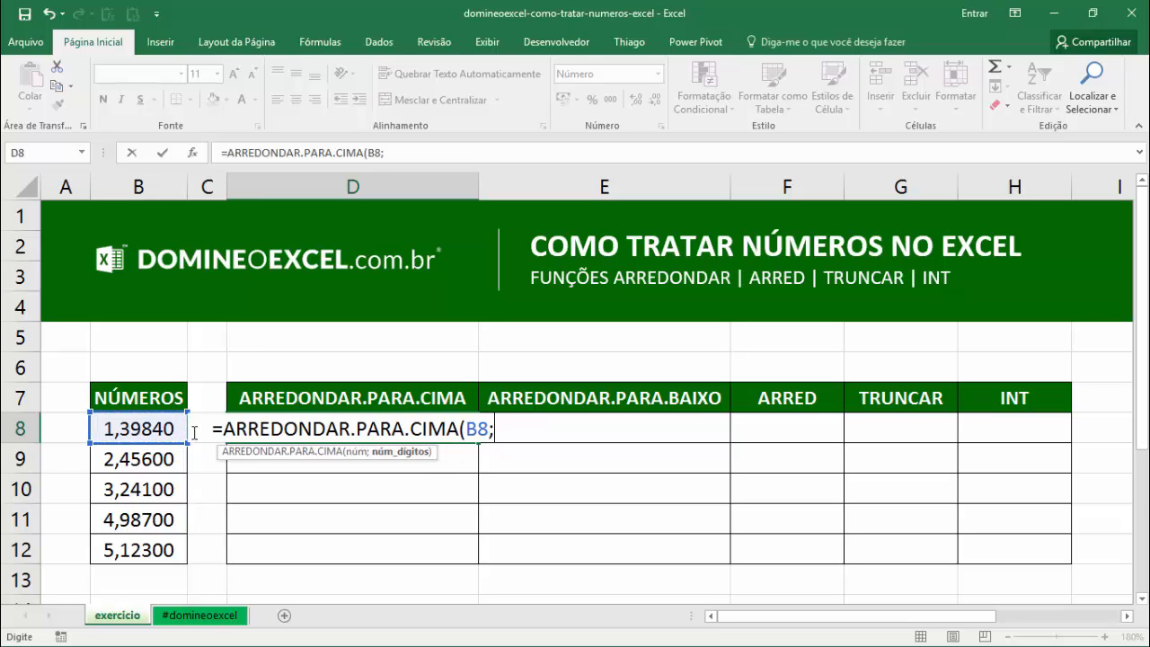
{"action": "type", "text": "0"}
{"action": "key", "text": "BackSpace"}
{"action": "key", "text": "BackSpace"}
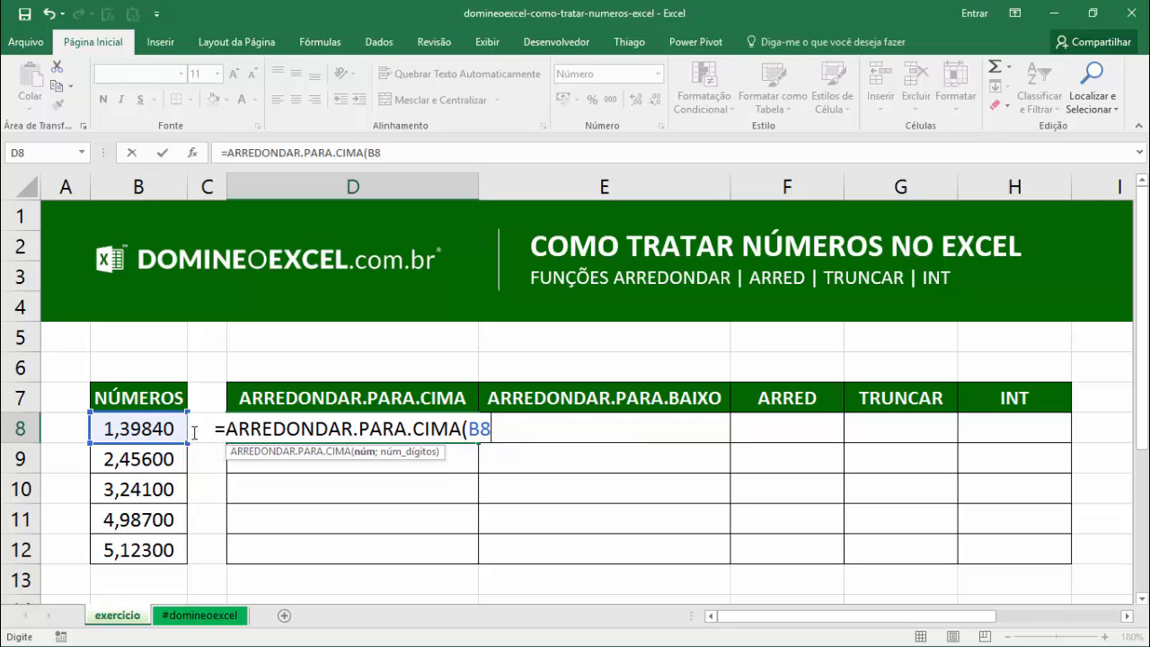
{"action": "left_click", "coordinate": [364, 451]}
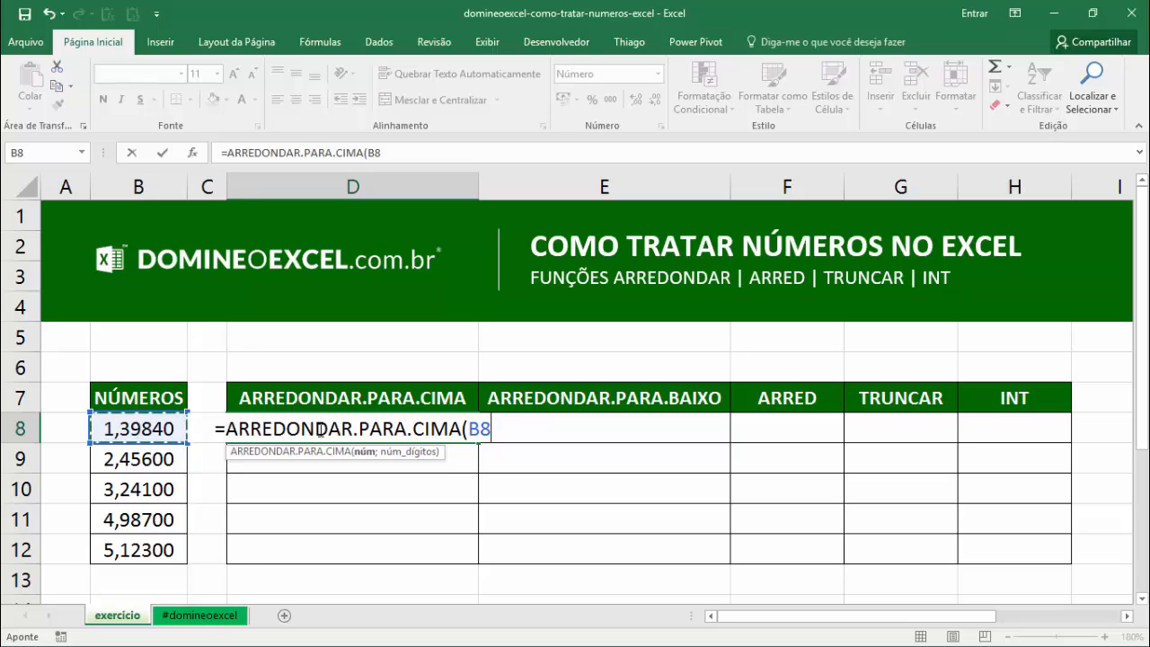
{"action": "key", "text": "Right"}
{"action": "type", "text": ";"}
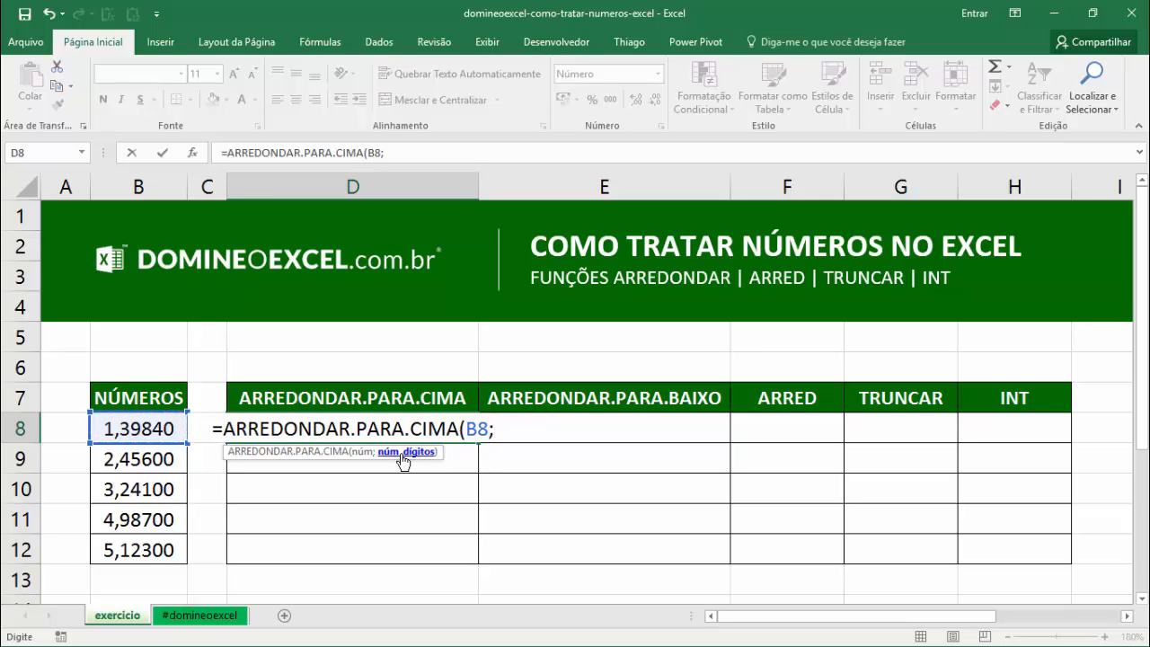
{"action": "type", "text": "0)"}
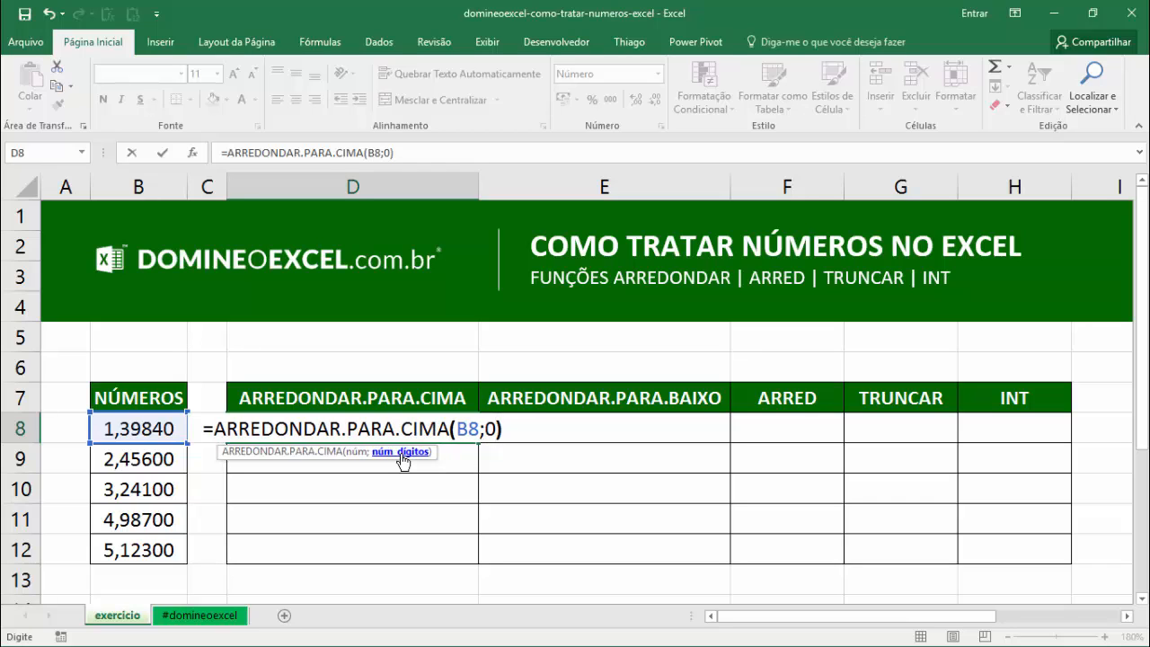
{"action": "key", "text": "Return"}
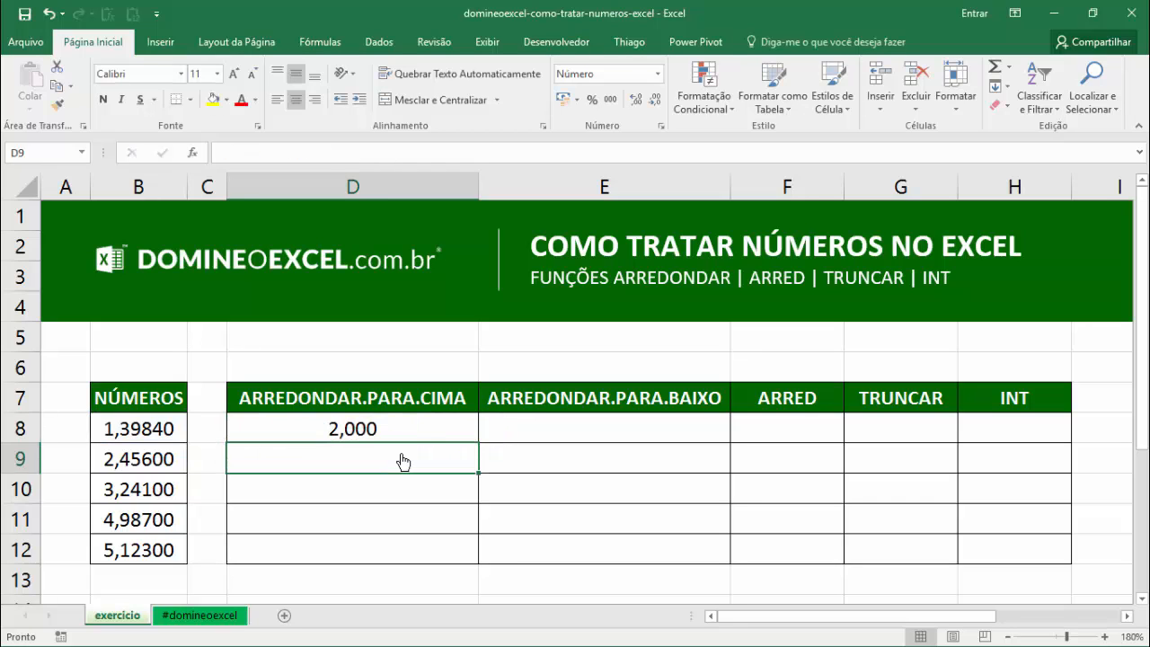
- Set the digits argument of the D8 rounding formula to 1
{"action": "key", "text": "Up"}
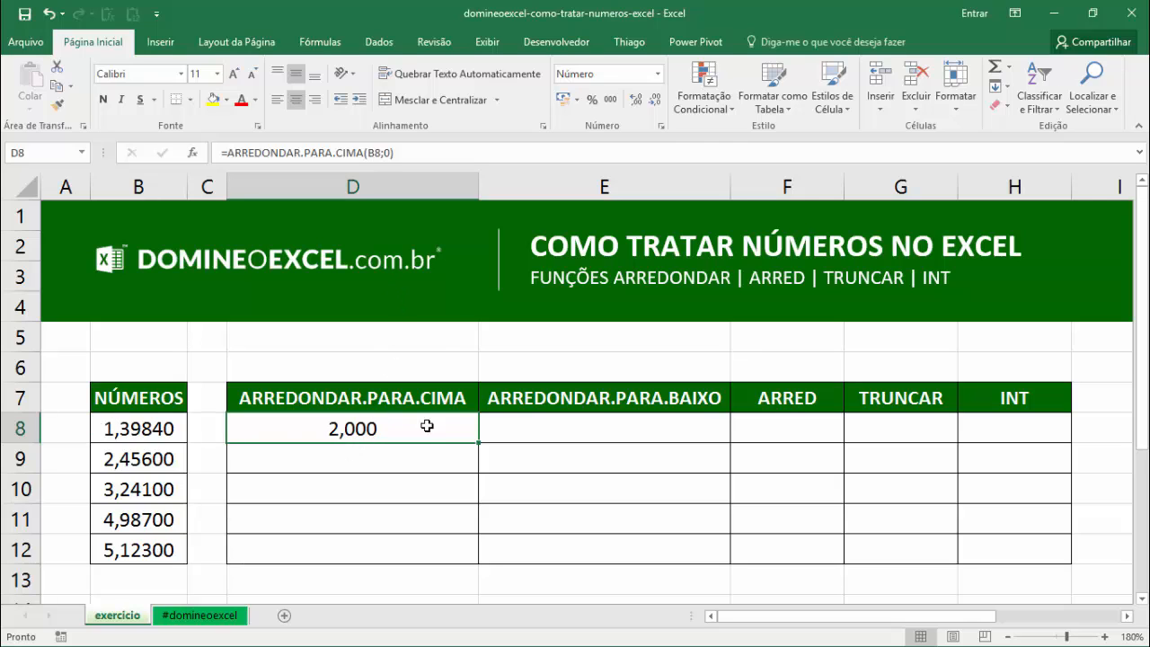
{"action": "left_click", "coordinate": [398, 156]}
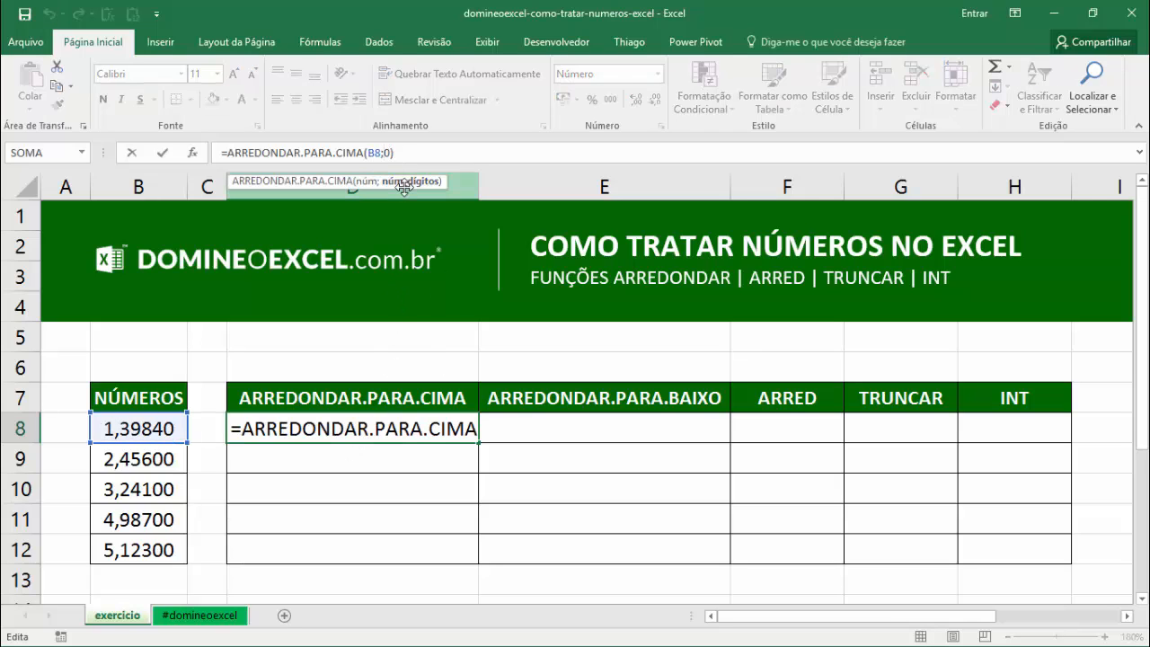
{"action": "key", "text": "Left"}
{"action": "key", "text": "BackSpace"}
{"action": "type", "text": "1"}
{"action": "key", "text": "Return"}
{"action": "key", "text": "Up"}
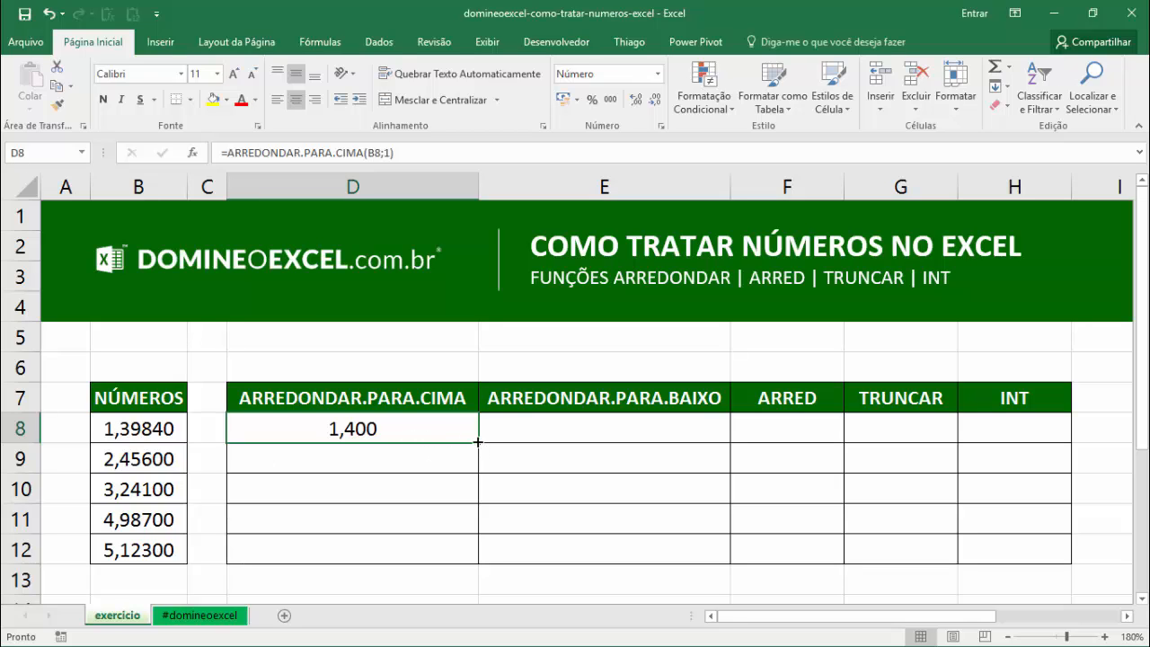
- Set the digits argument of the ARREDONDAR.PARA.CIMA formula in D8 to 2
{"action": "left_click_drag", "start_coordinate": [477, 442], "coordinate": [398, 431]}
{"action": "double_click", "coordinate": [398, 432]}
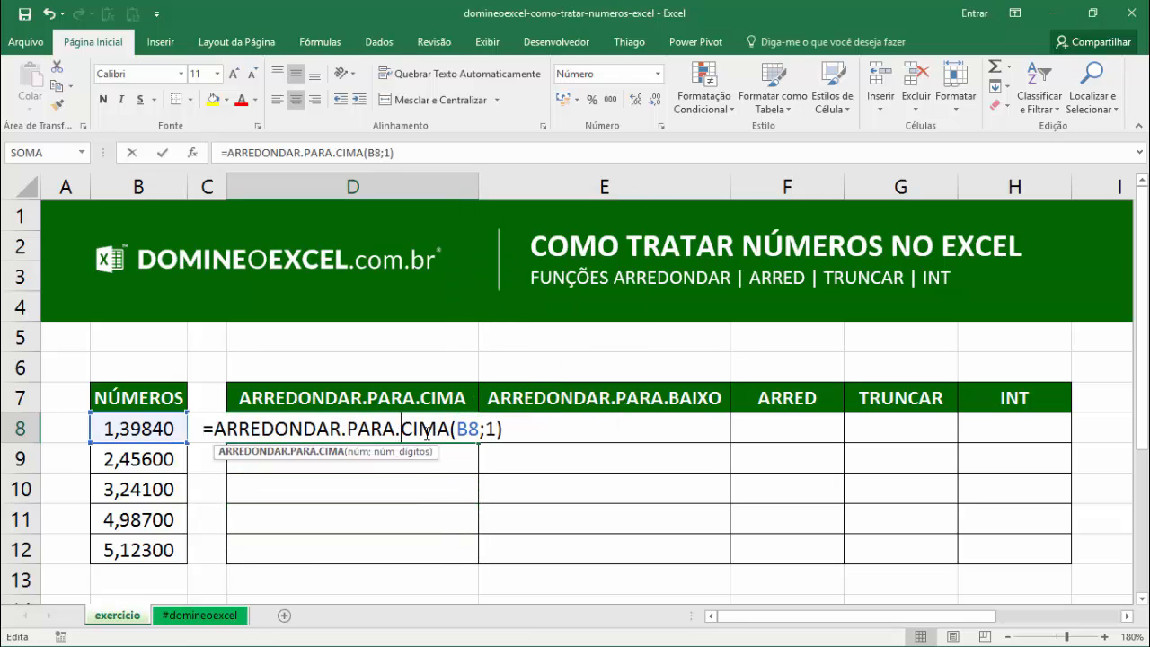
{"action": "type", "text": "2"}
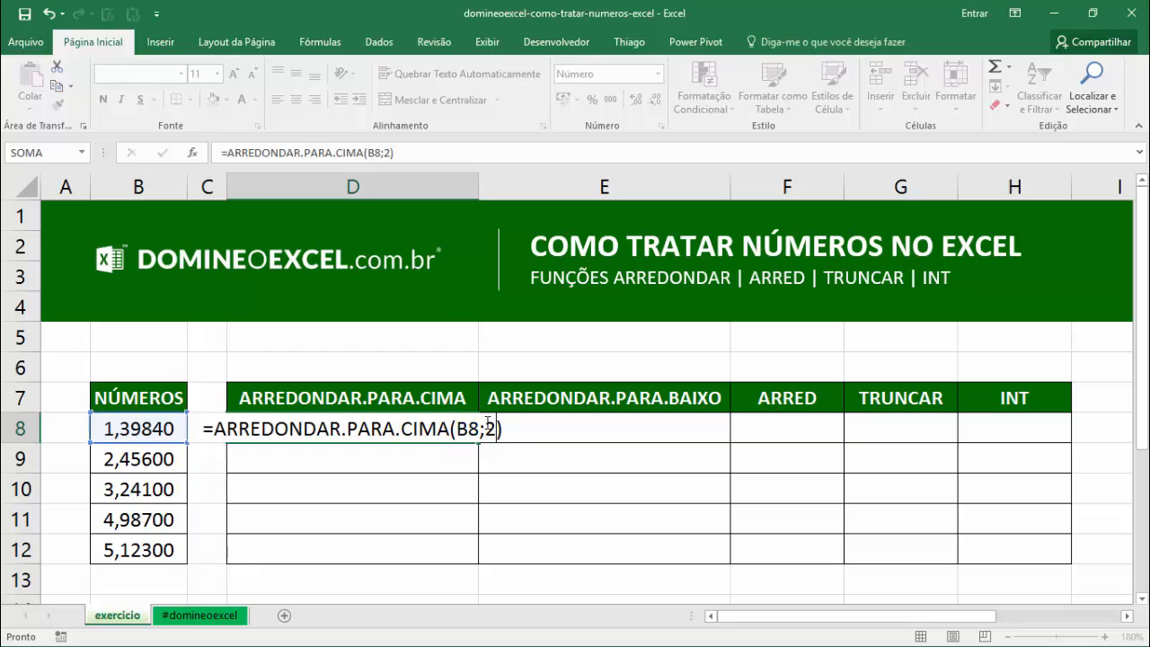
{"action": "key", "text": "Return"}
{"action": "left_click", "coordinate": [268, 429]}
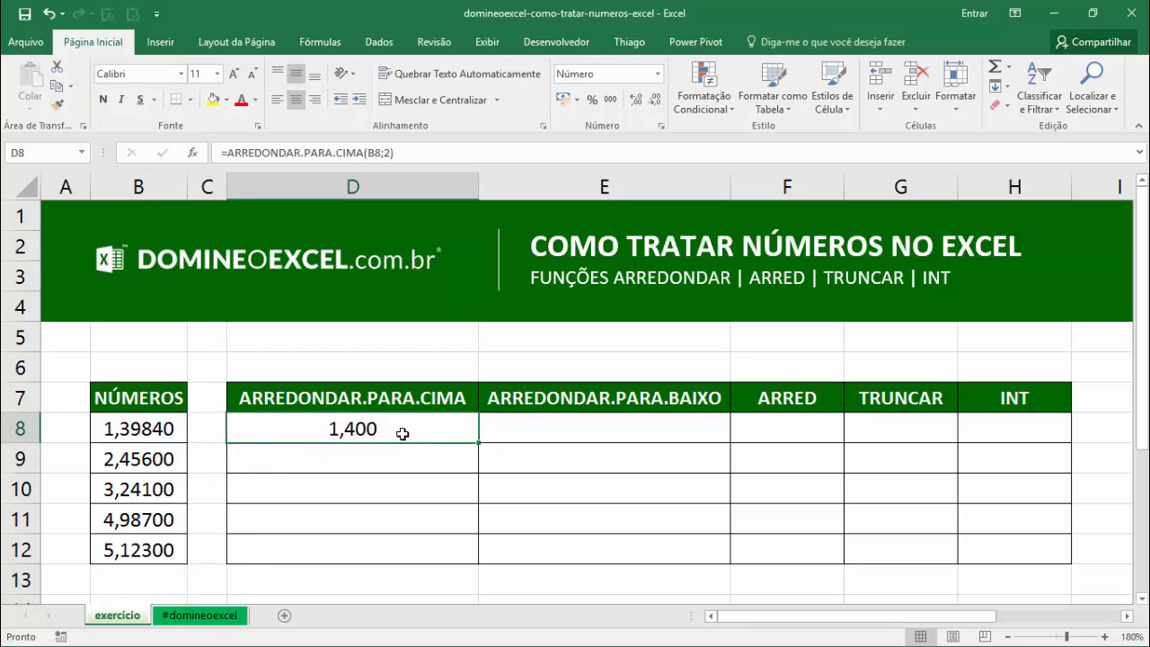
- Fill the D8 formula down to D12 without formatting and check the copied formula in D9
{"action": "left_click_drag", "start_coordinate": [476, 442], "coordinate": [463, 566]}
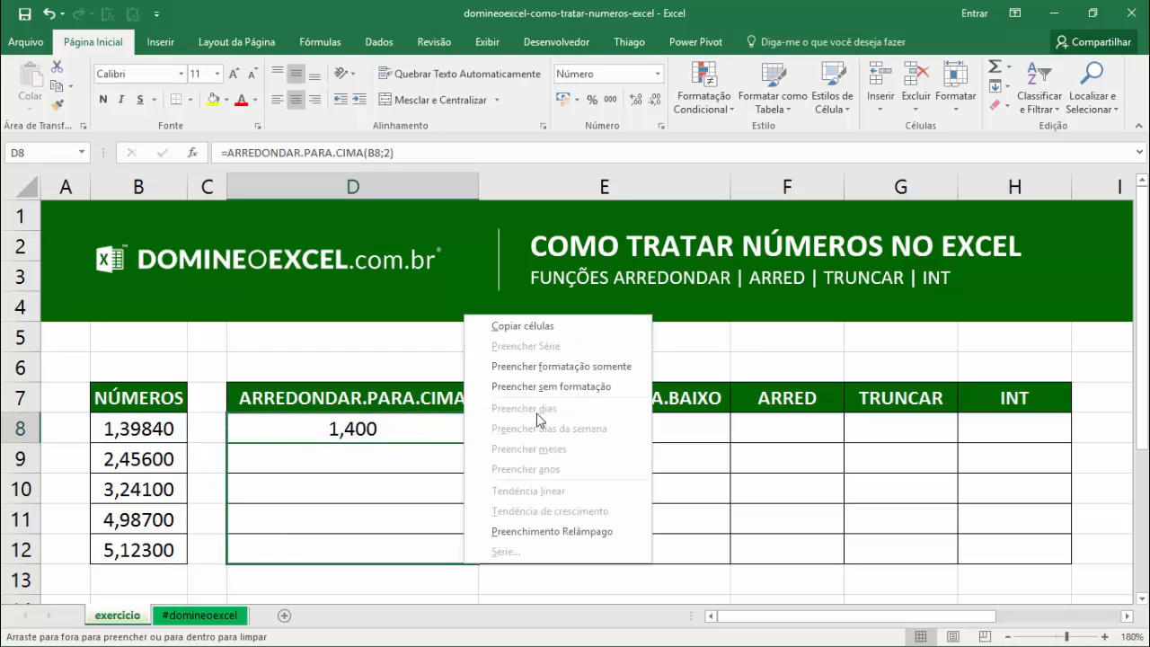
{"action": "left_click", "coordinate": [553, 383]}
{"action": "left_click", "coordinate": [390, 478]}
{"action": "left_click", "coordinate": [421, 454]}
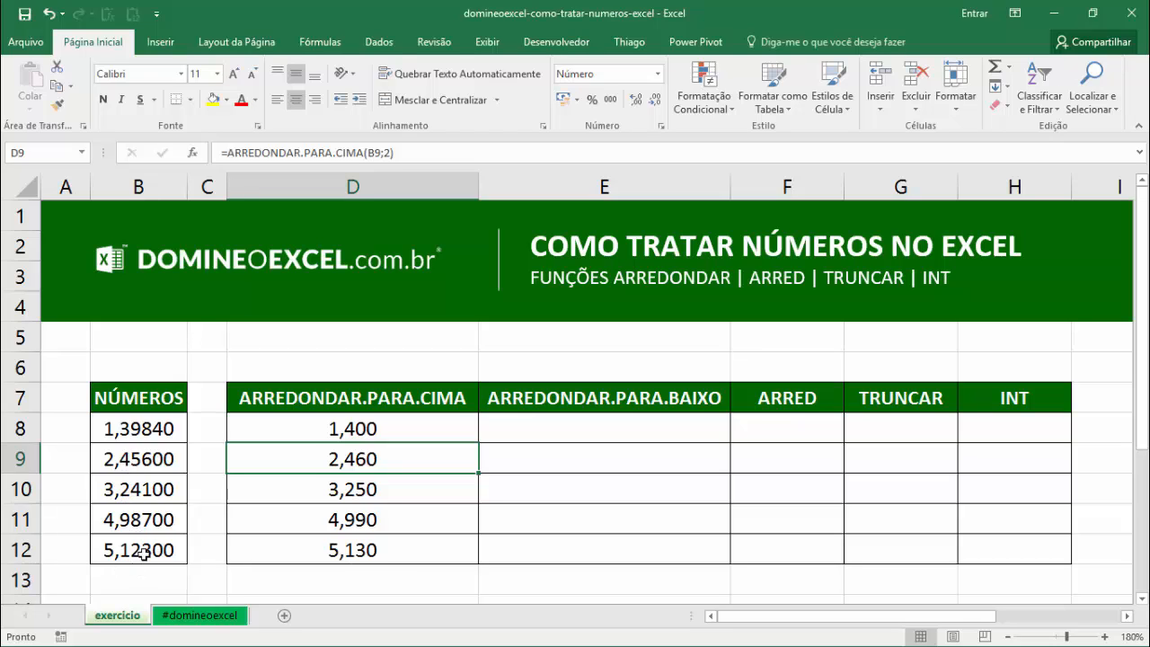
- Set the digits argument of the D8 formula to 1 and fill it down through D12
{"action": "double_click", "coordinate": [423, 428]}
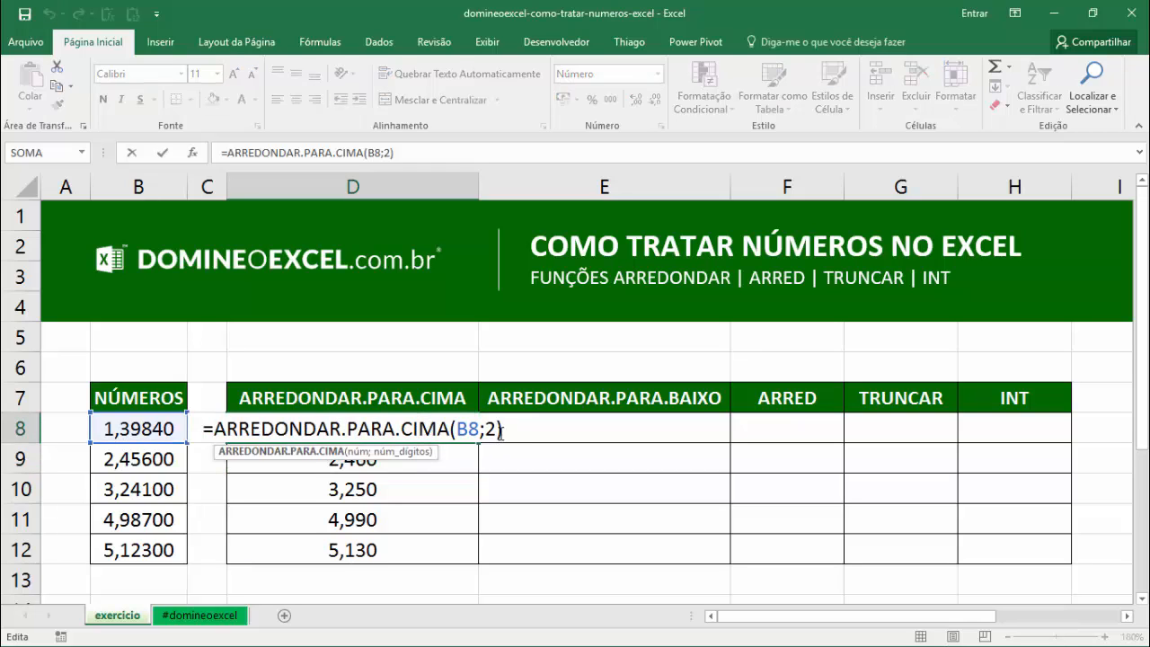
{"action": "key", "text": "Return"}
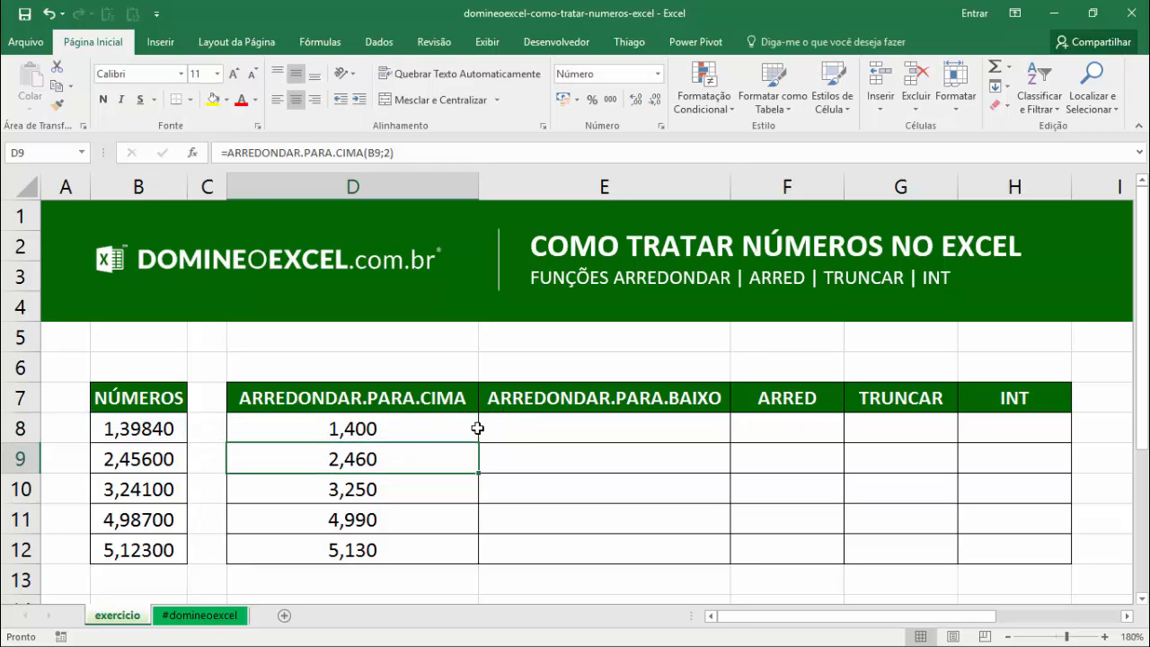
{"action": "left_click", "coordinate": [477, 429]}
{"action": "double_click", "coordinate": [478, 443]}
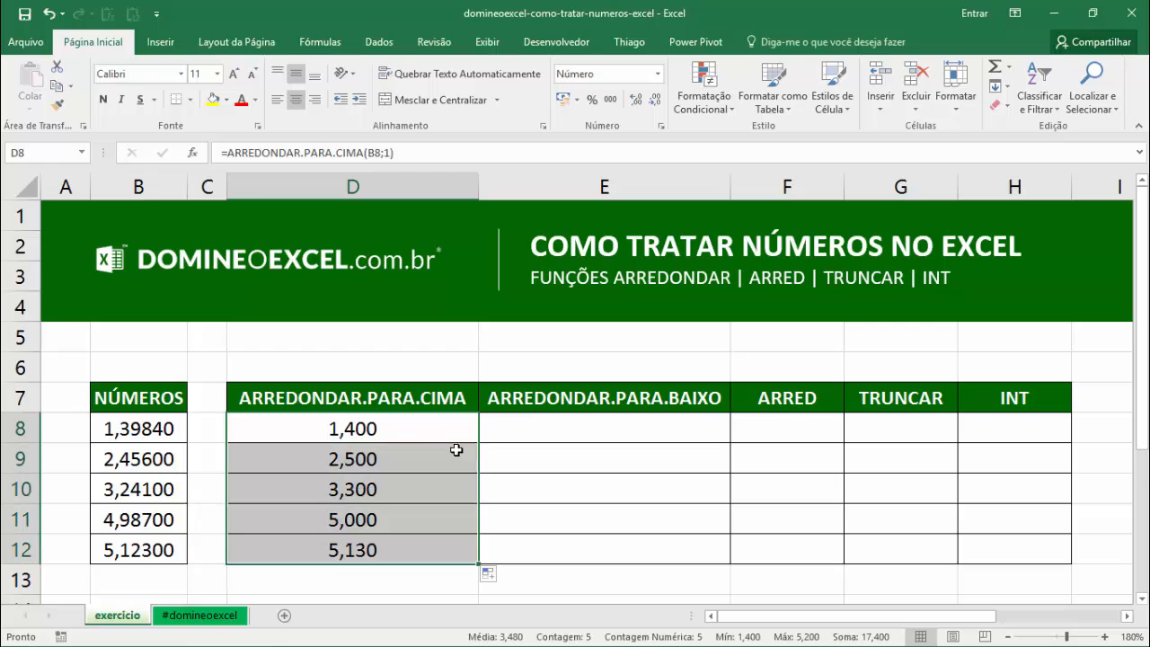
- Enter the formula =ARREDONDAR.PARA.BAIXO(B8;2) in E8
{"action": "left_click", "coordinate": [633, 425]}
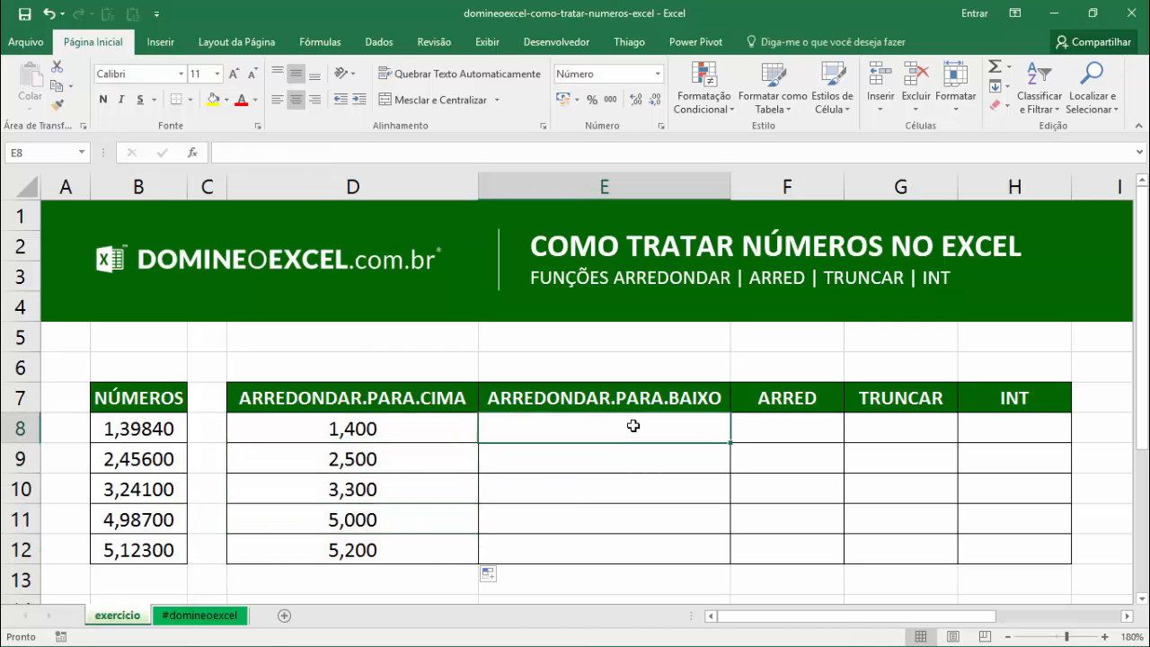
{"action": "type", "text": "=arre"}
{"action": "key", "text": "Down"}
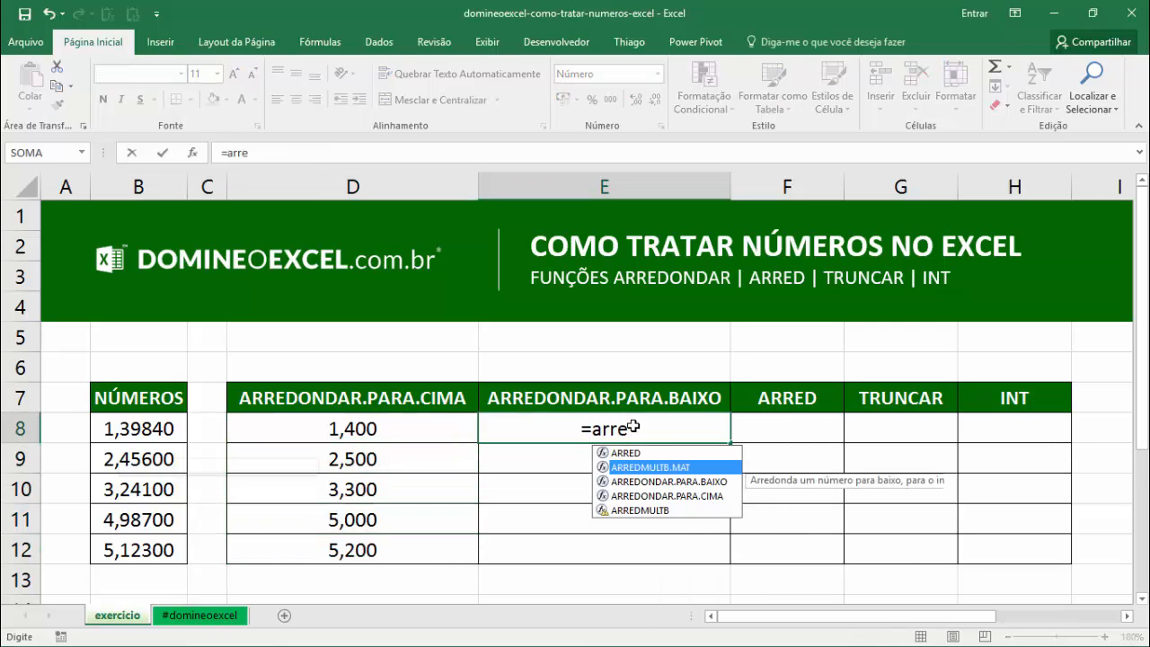
{"action": "key", "text": "Tab"}
{"action": "key", "text": "Left"}
{"action": "key", "text": "Left"}
{"action": "key", "text": "Left"}
{"action": "type", "text": ";"}
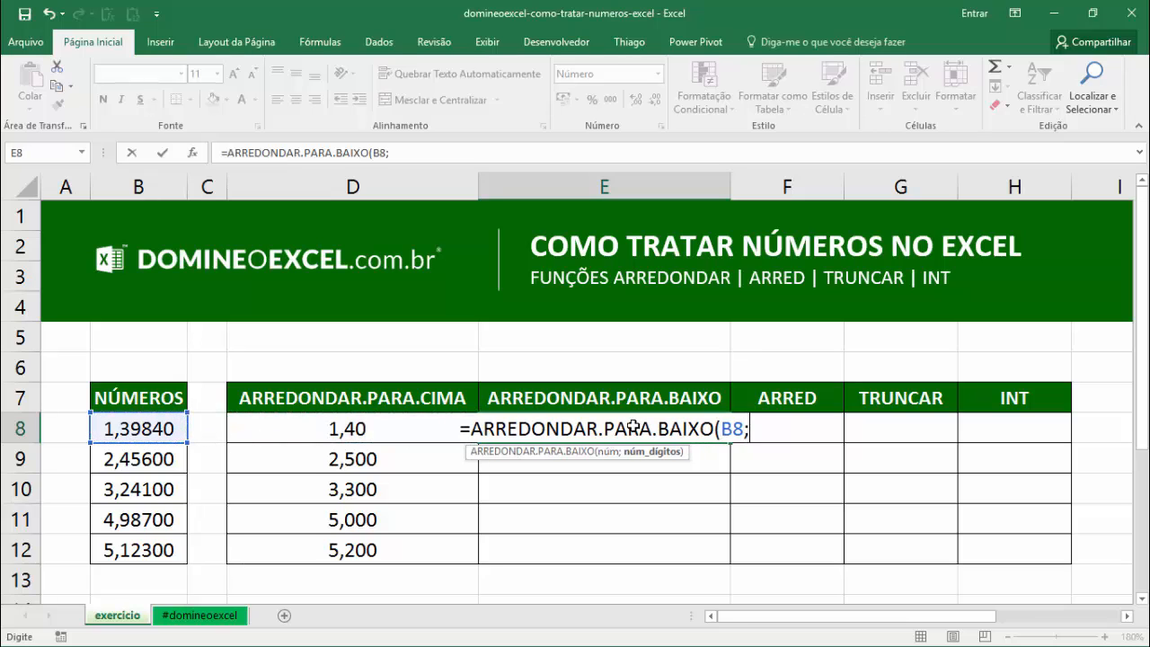
{"action": "type", "text": "2)"}
{"action": "key", "text": "Return"}
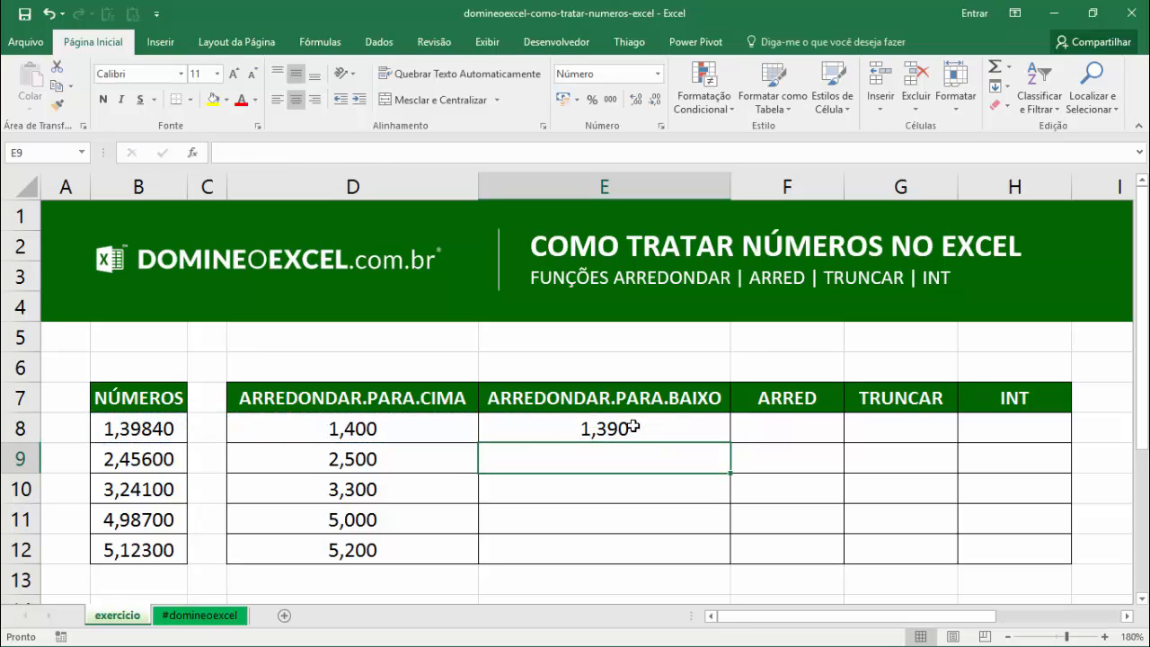
- Fill the two-digit ARREDONDAR.PARA.BAIXO formula from E8 down to E12
{"action": "left_click", "coordinate": [633, 428]}
{"action": "left_click_drag", "start_coordinate": [742, 445], "coordinate": [709, 552]}
{"action": "left_click", "coordinate": [604, 520]}
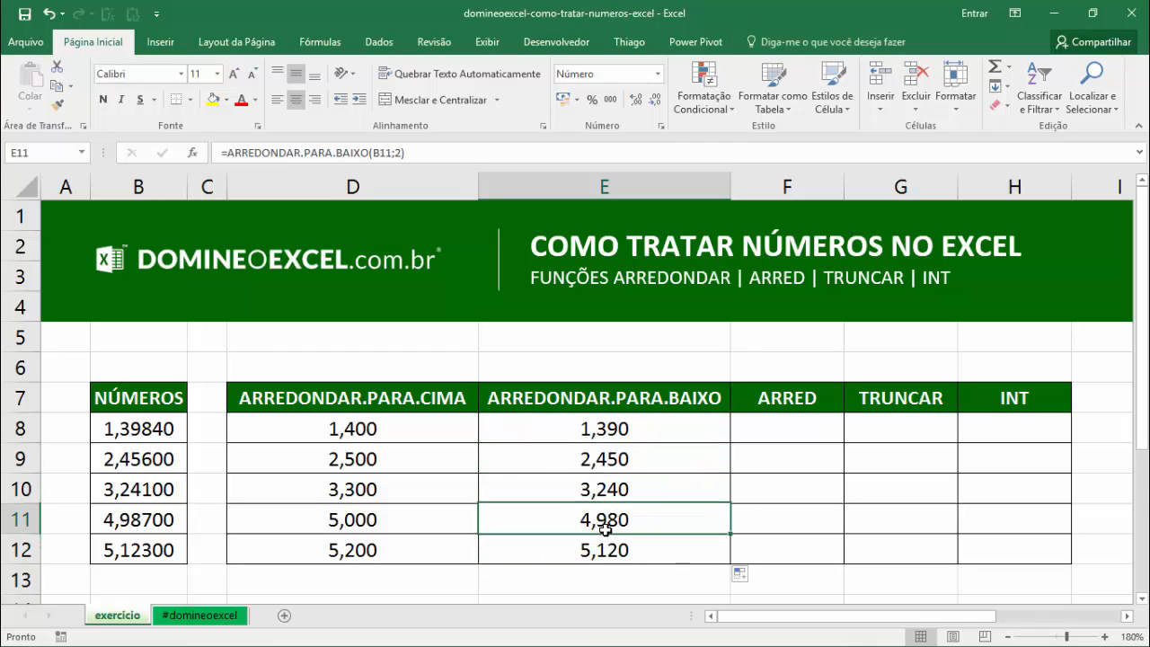
- Set the digits argument of the E8 formula to 0 and fill it down through E12
{"action": "double_click", "coordinate": [662, 436]}
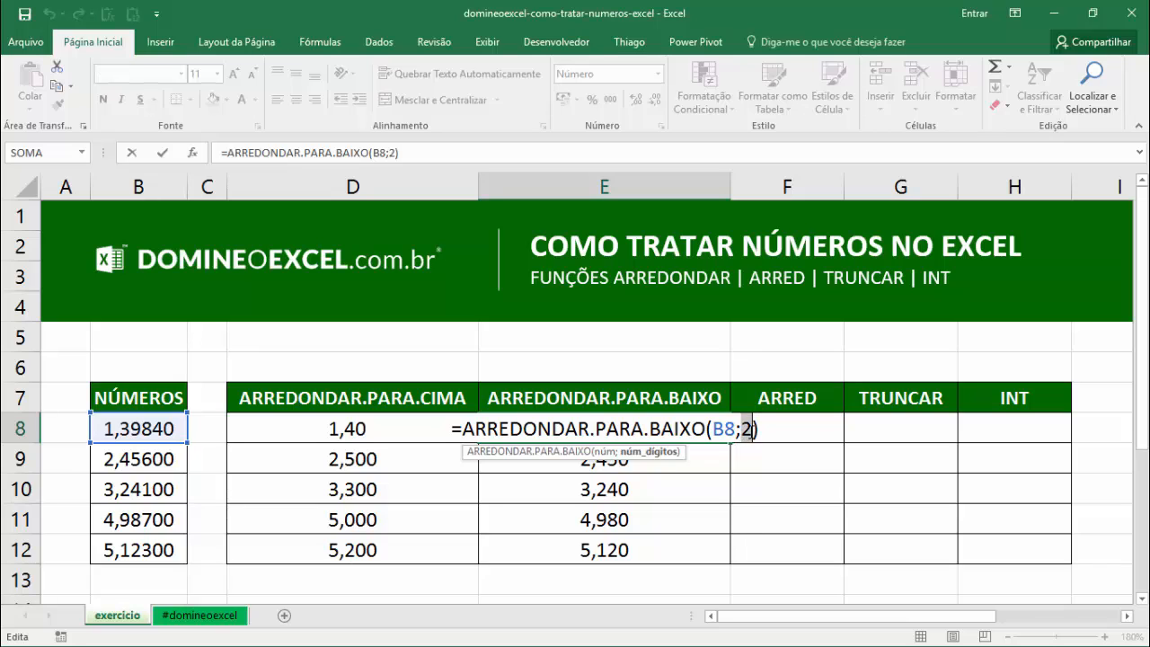
{"action": "key", "text": "BackSpace"}
{"action": "type", "text": "0"}
{"action": "key", "text": "ctrl+Return"}
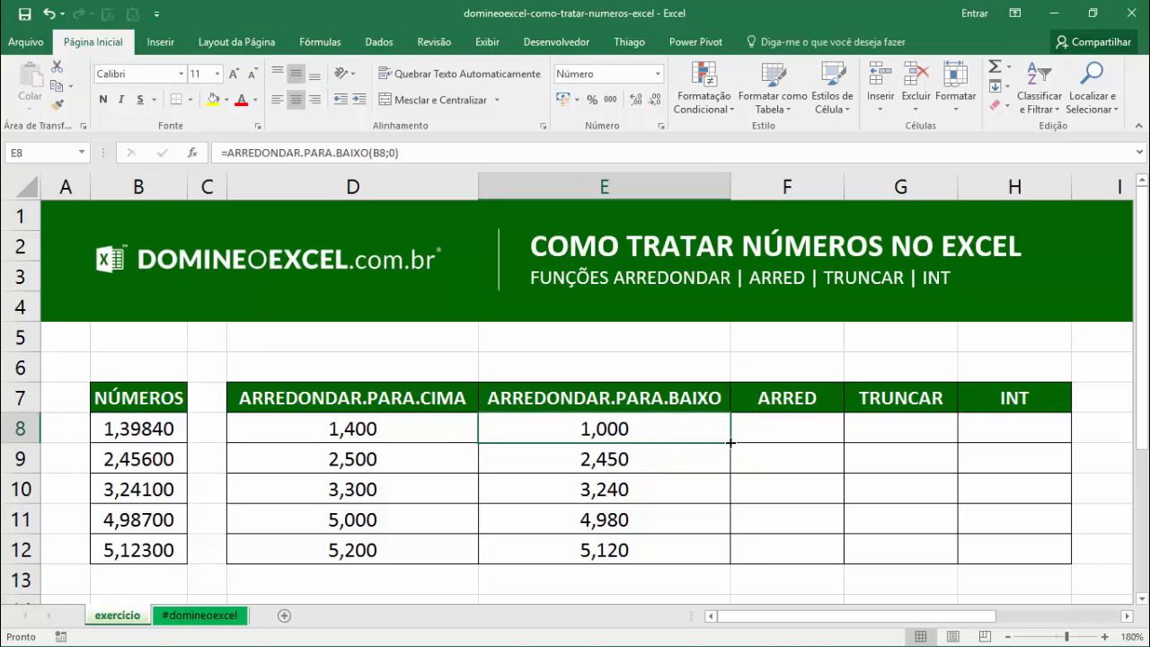
{"action": "double_click", "coordinate": [730, 442]}
- Compare the original number in B11 with its rounded values in D11 and E11
{"action": "left_click", "coordinate": [653, 522]}
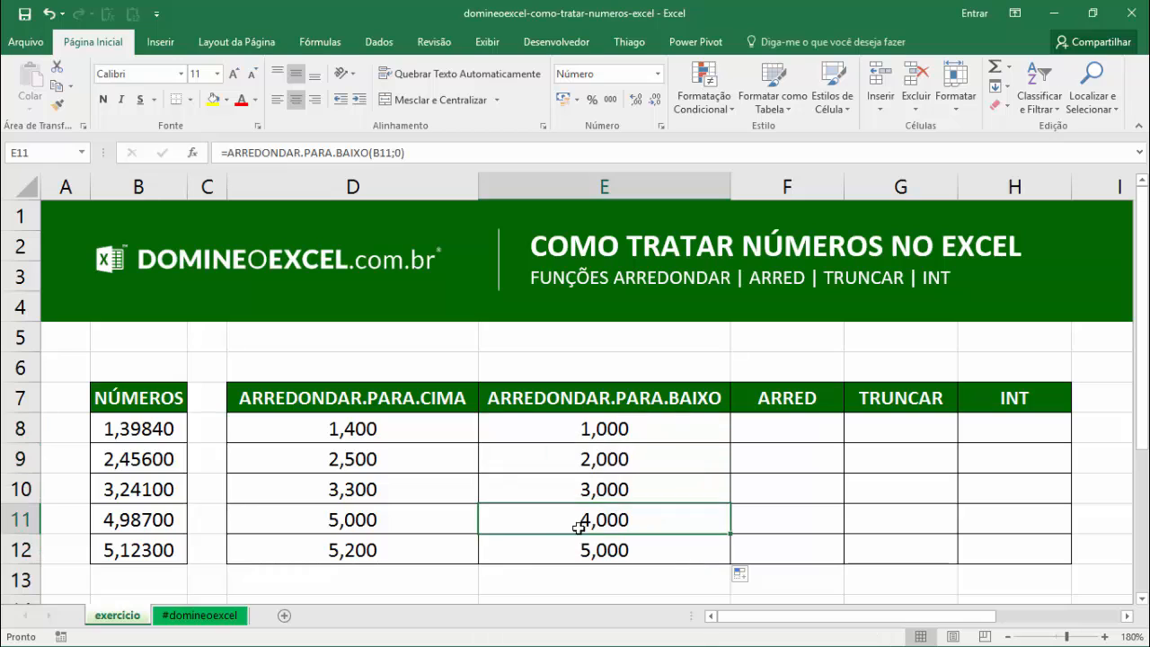
{"action": "left_click", "coordinate": [142, 521]}
{"action": "left_click_drag", "start_coordinate": [142, 521], "coordinate": [682, 521]}
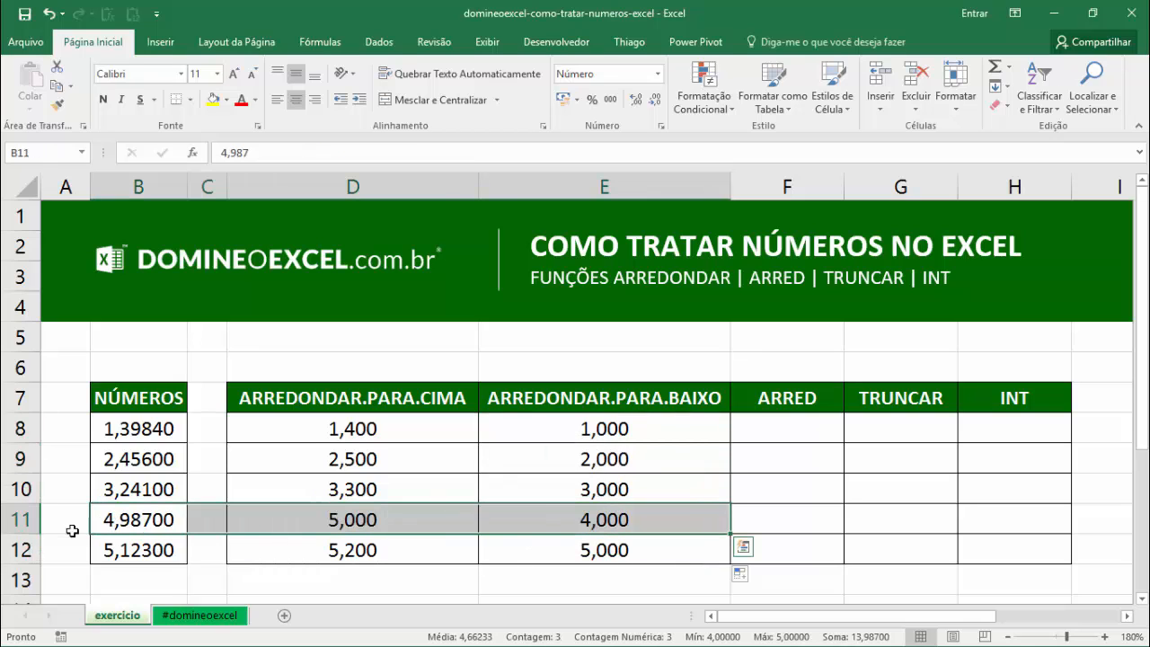
{"action": "left_click", "coordinate": [110, 519]}
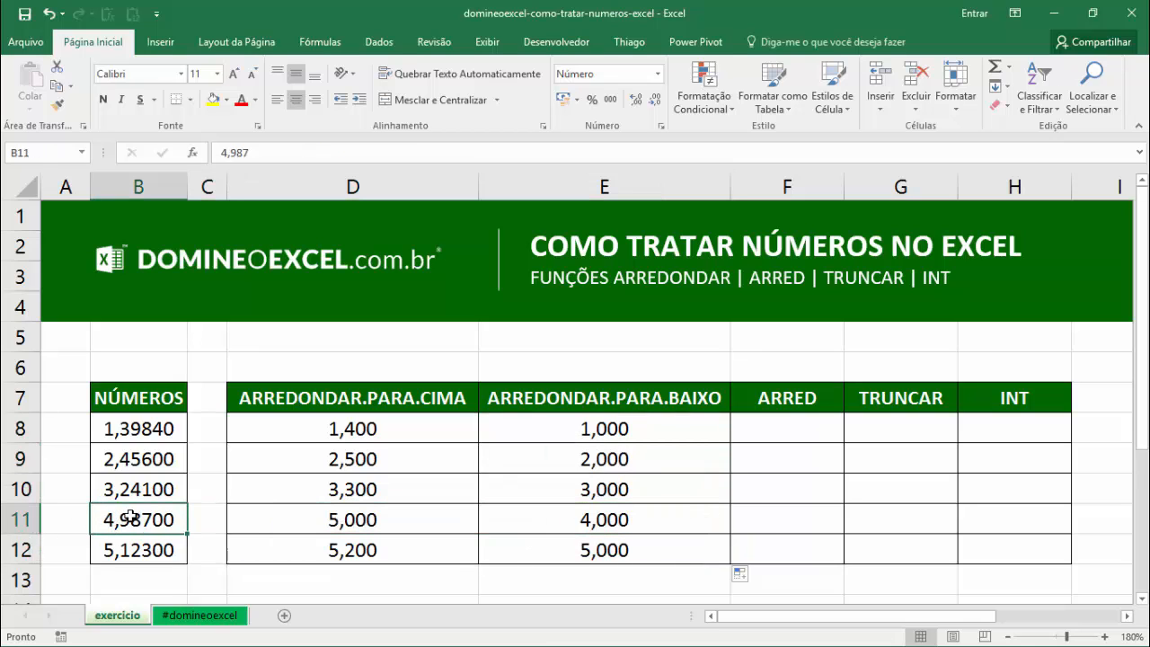
{"action": "left_click", "coordinate": [557, 518]}
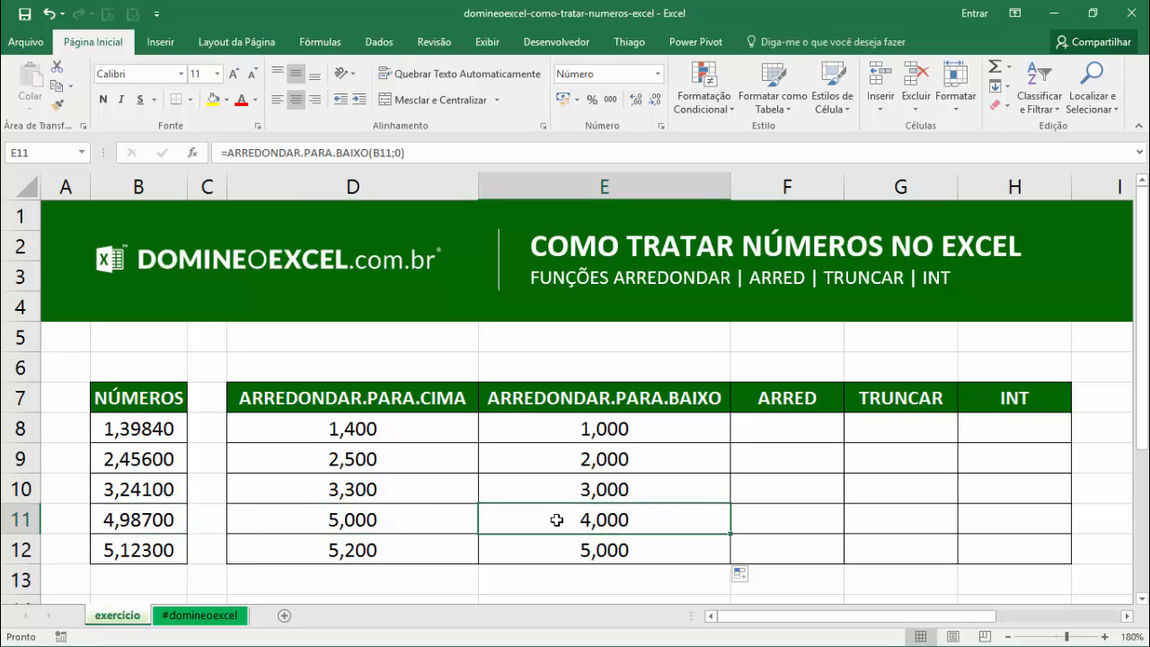
{"action": "left_click", "coordinate": [133, 520]}
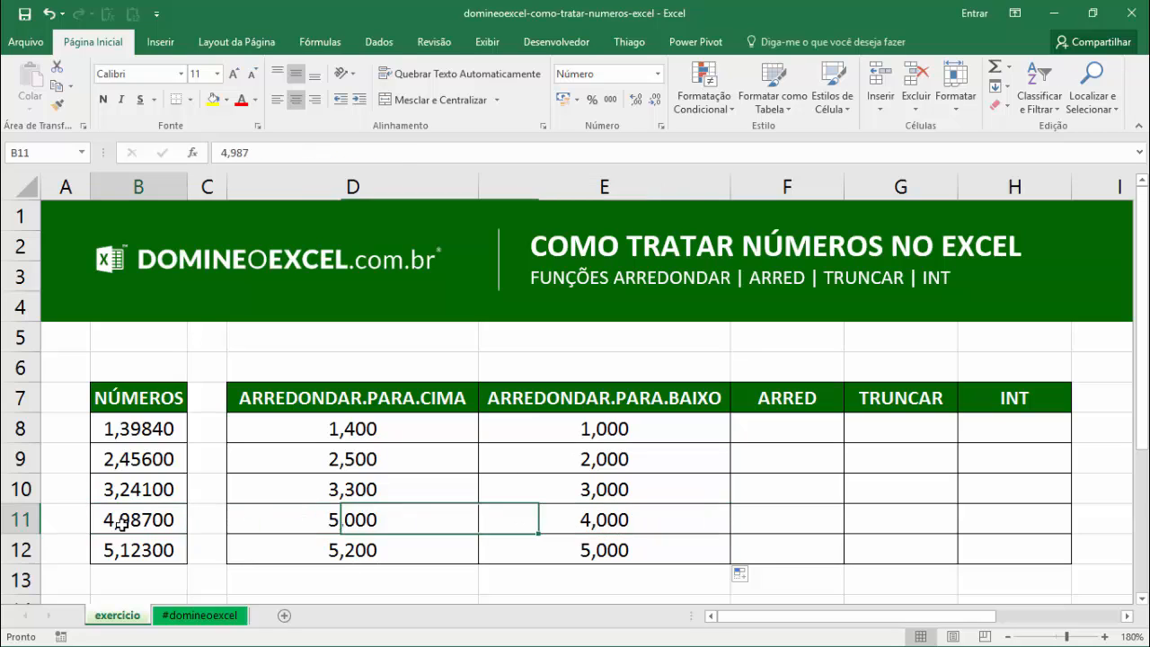
- Enter an ARRED formula in F8 that rounds B8 to 1 digit, =ARRED(B8;1)
{"action": "left_click", "coordinate": [788, 430]}
{"action": "type", "text": "=arre"}
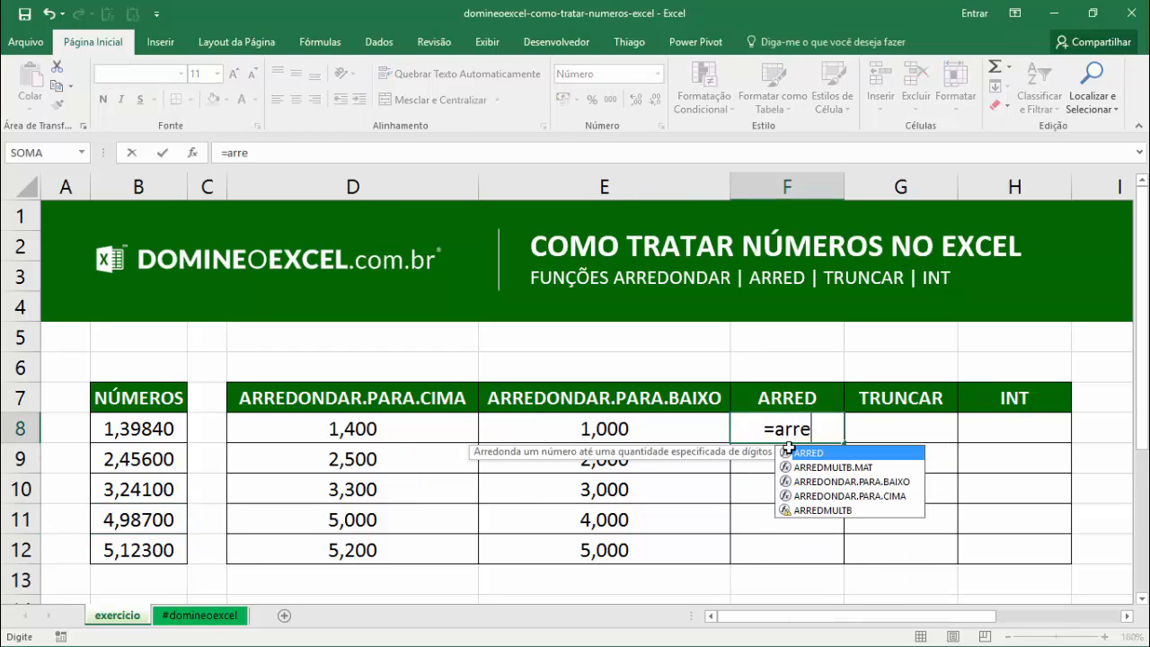
{"action": "key", "text": "Tab"}
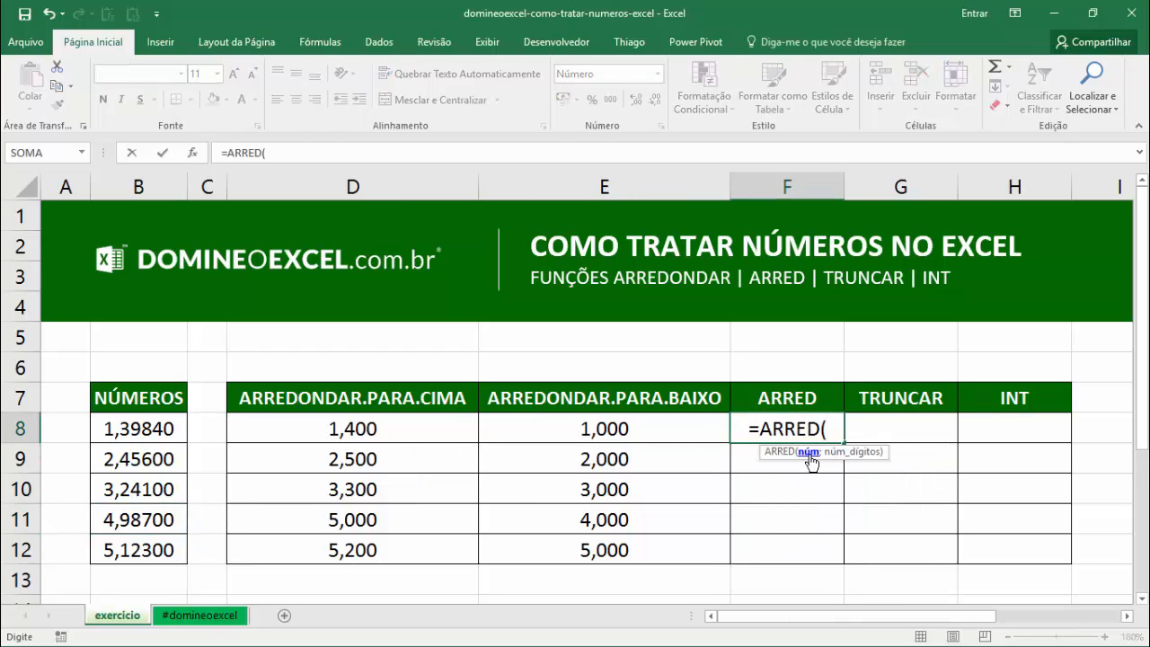
{"action": "left_click", "coordinate": [175, 431]}
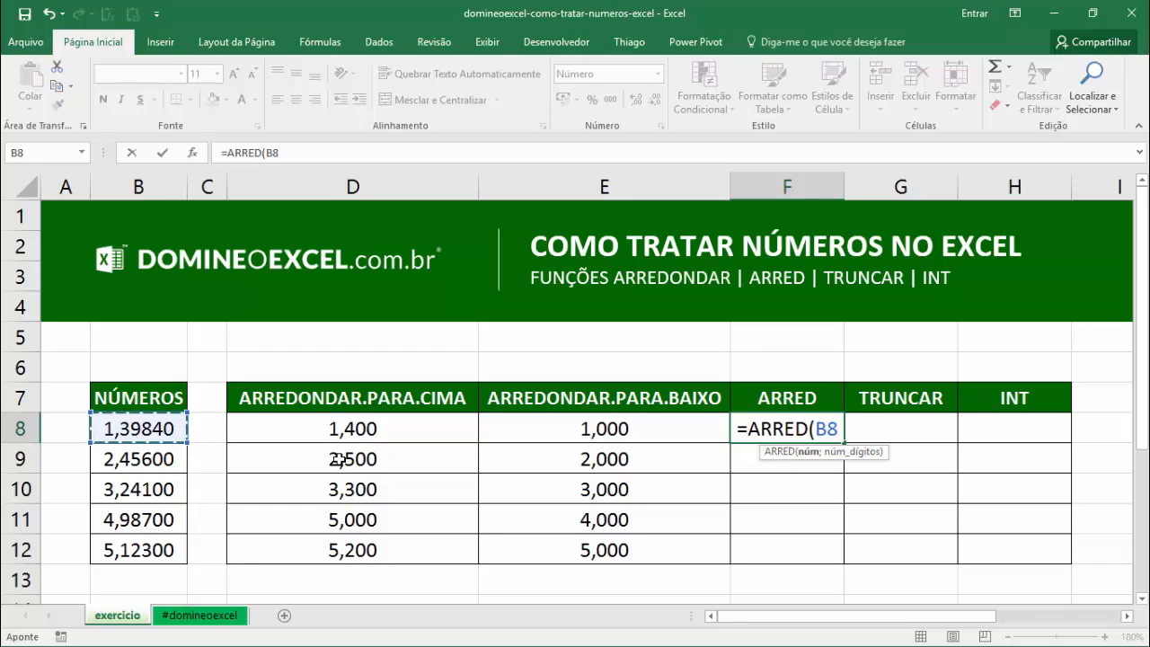
{"action": "type", "text": ";"}
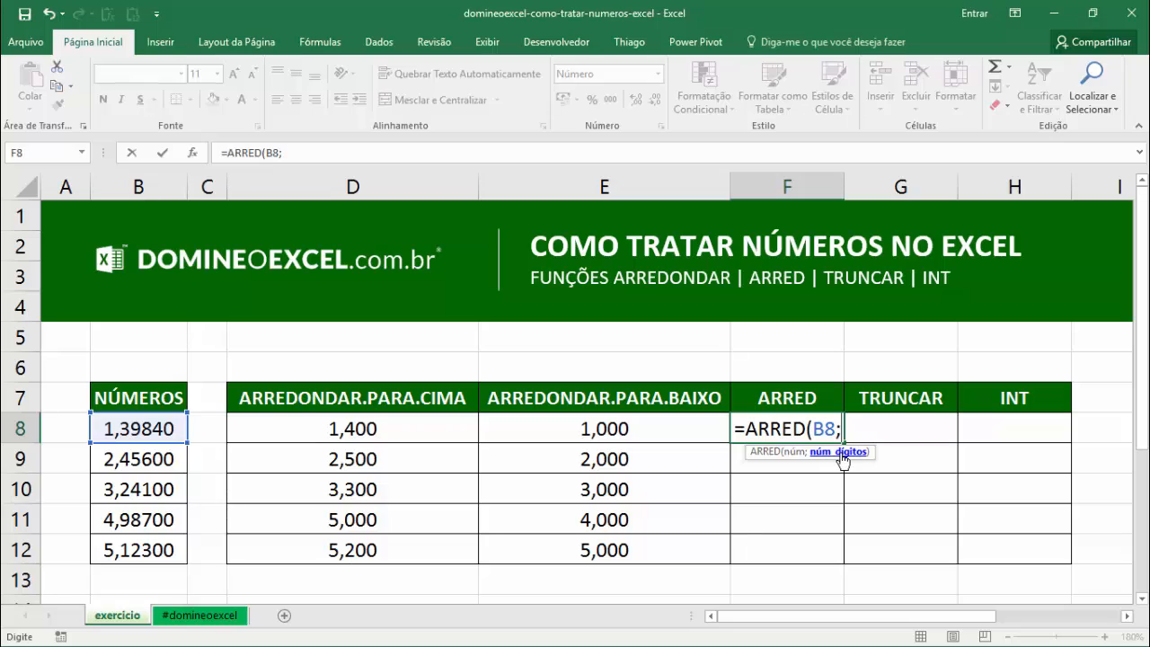
{"action": "type", "text": "1"}
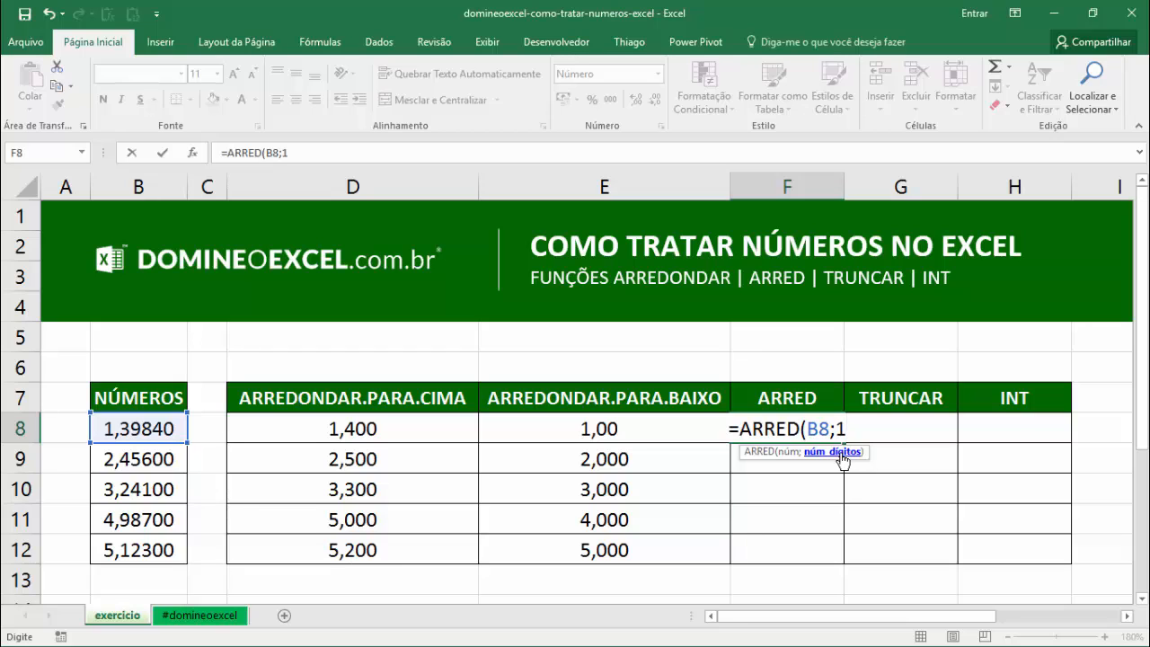
{"action": "key", "text": "Return"}
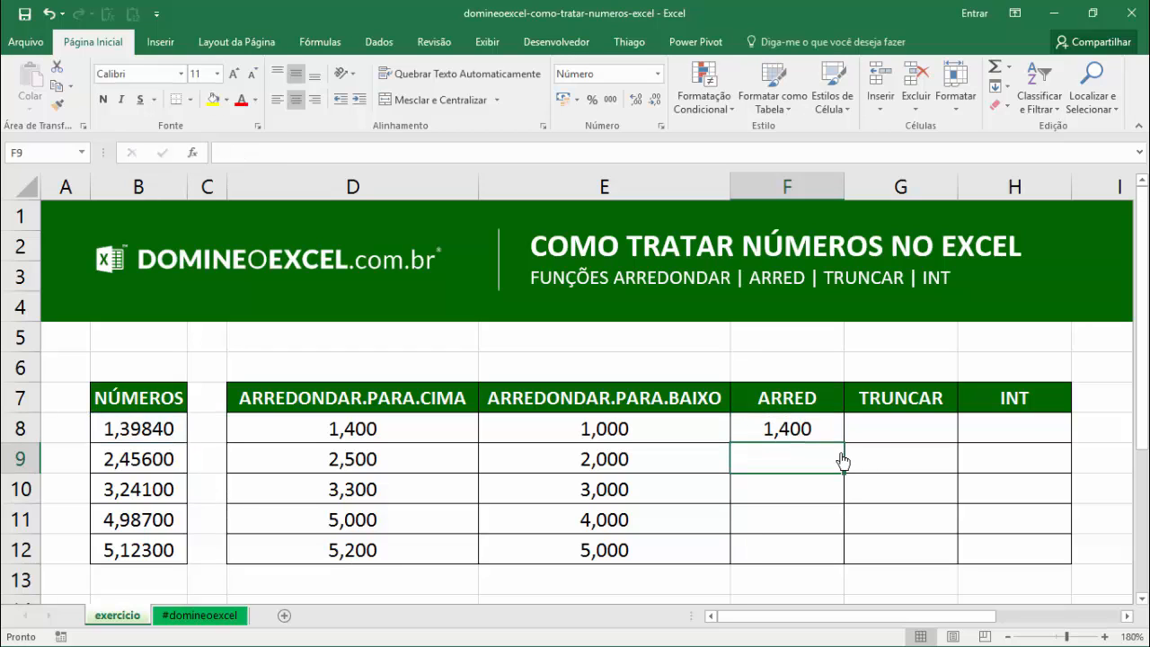
- Fill the ARRED formula from F8 down to F12 and check the copy in F11
{"action": "left_click", "coordinate": [774, 430]}
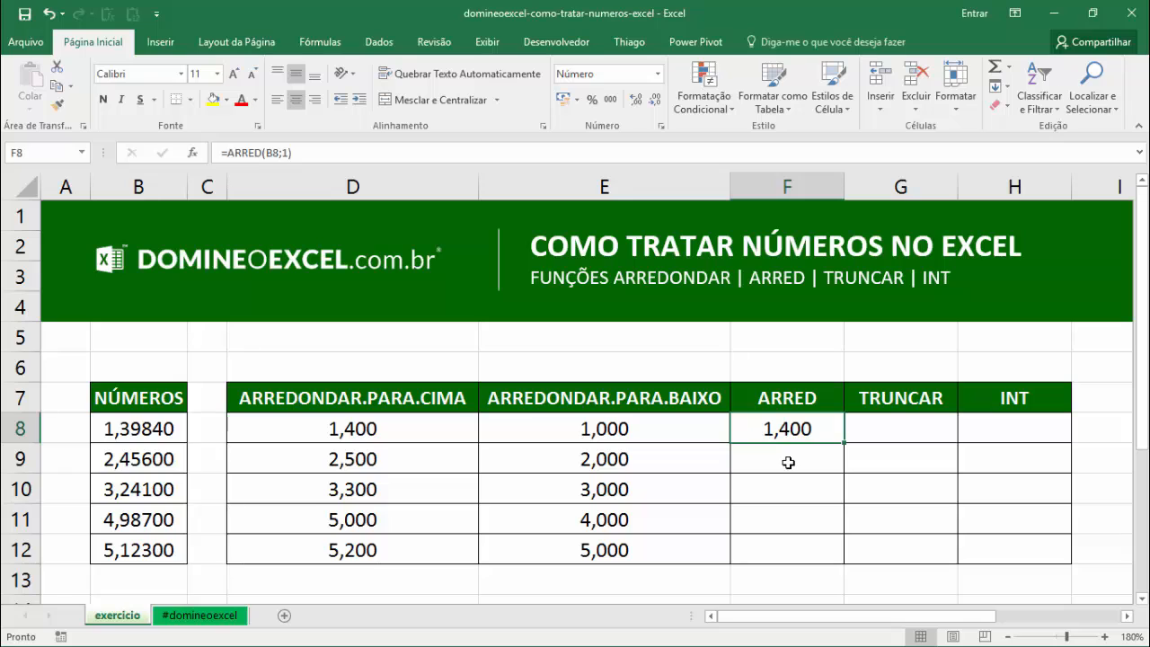
{"action": "double_click", "coordinate": [844, 445]}
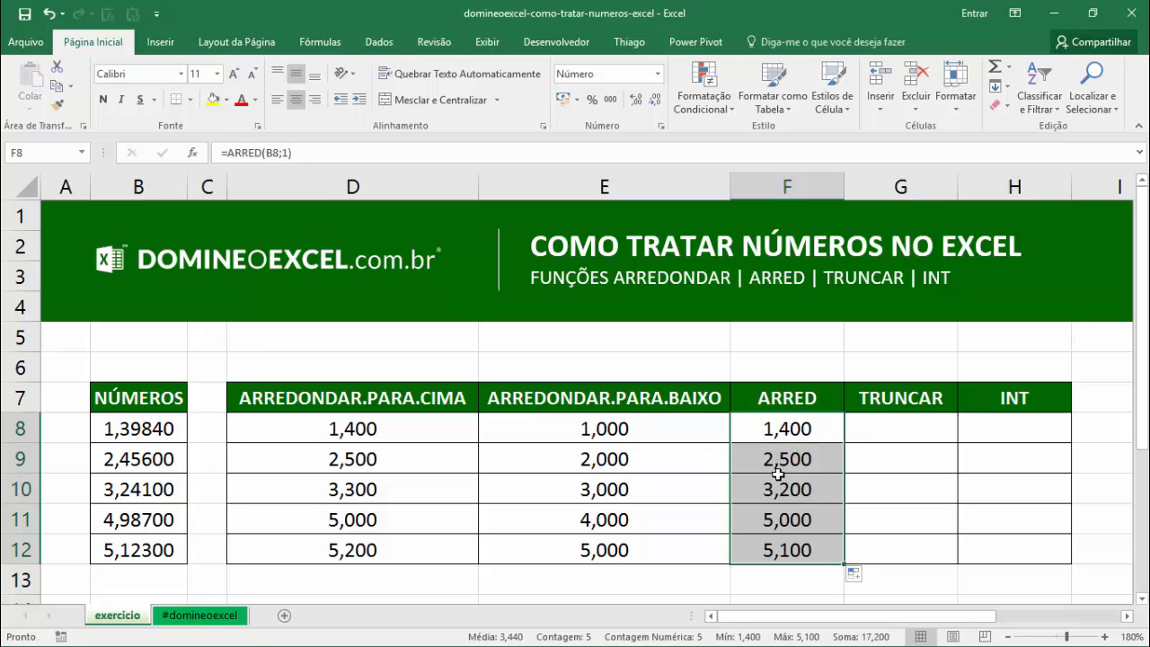
{"action": "left_click", "coordinate": [802, 519]}
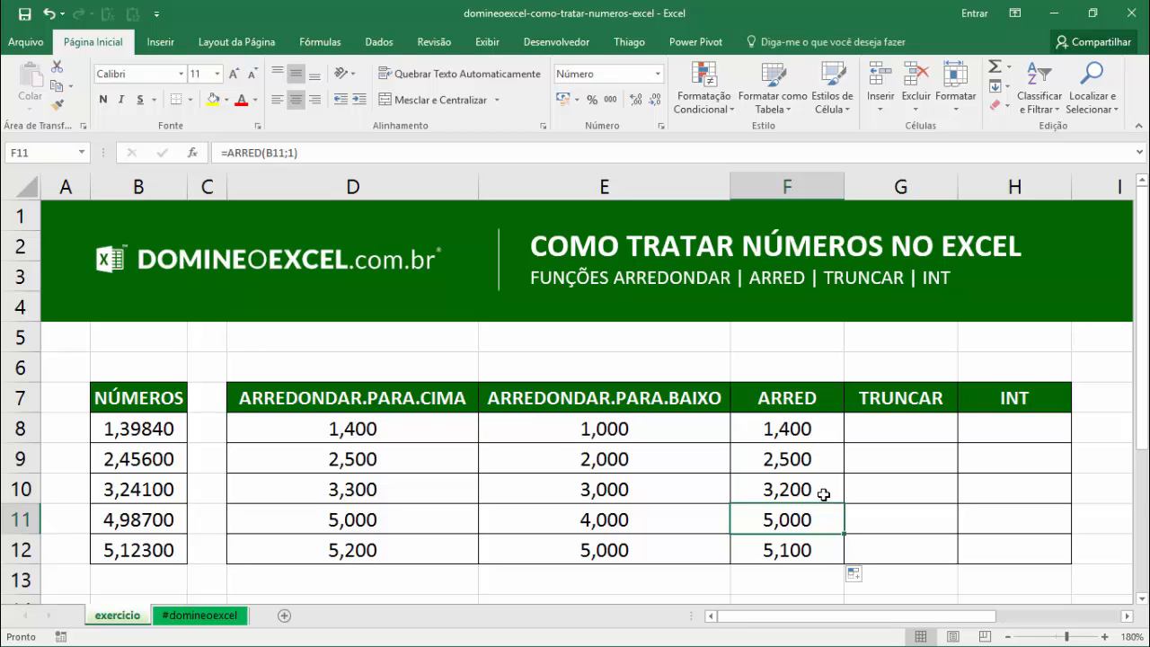
- Enter a TRUNCAR formula in G8 that truncates B8 to 3 digits, =TRUNCAR(B8;3)
{"action": "left_click", "coordinate": [881, 432]}
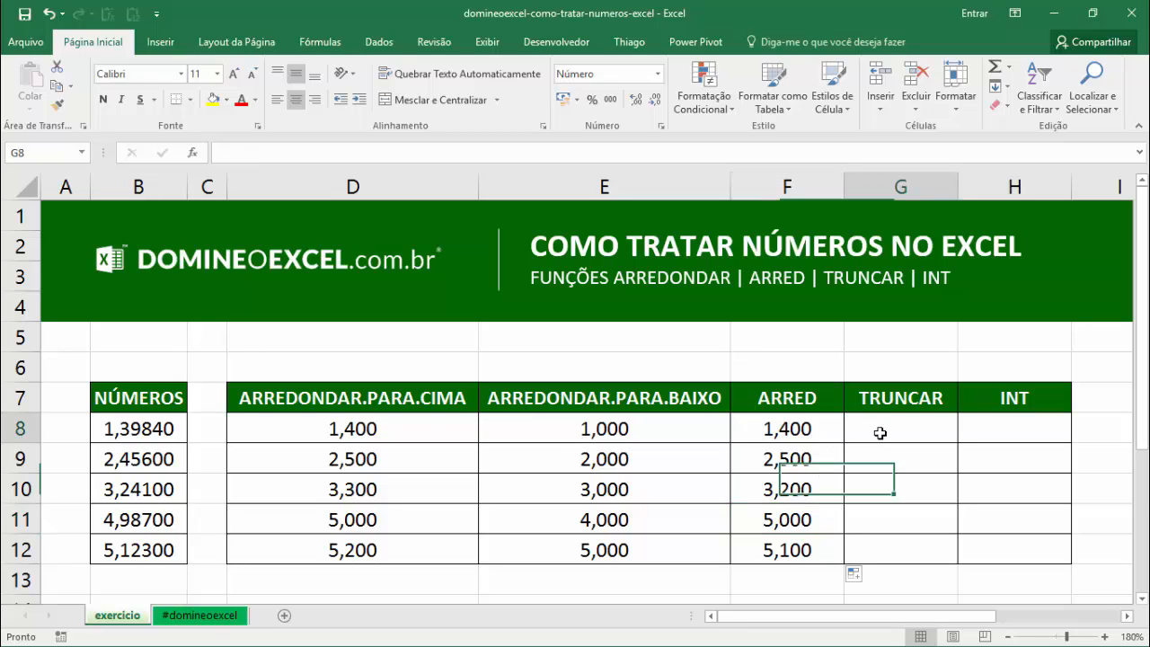
{"action": "type", "text": "=tru"}
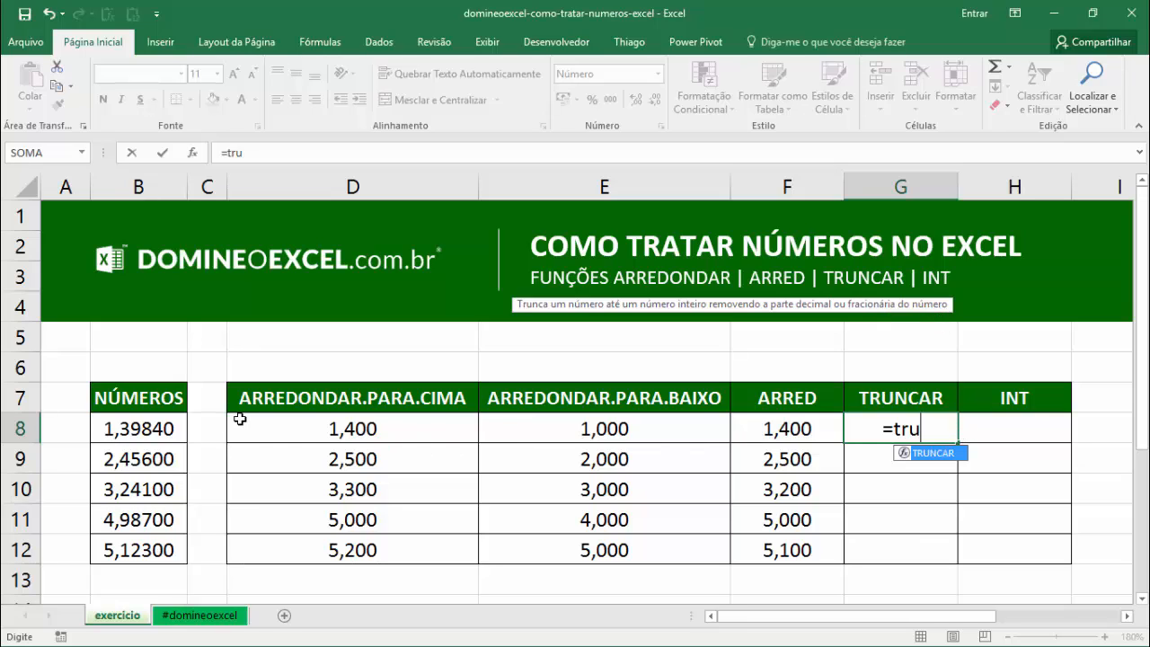
{"action": "key", "text": "Tab"}
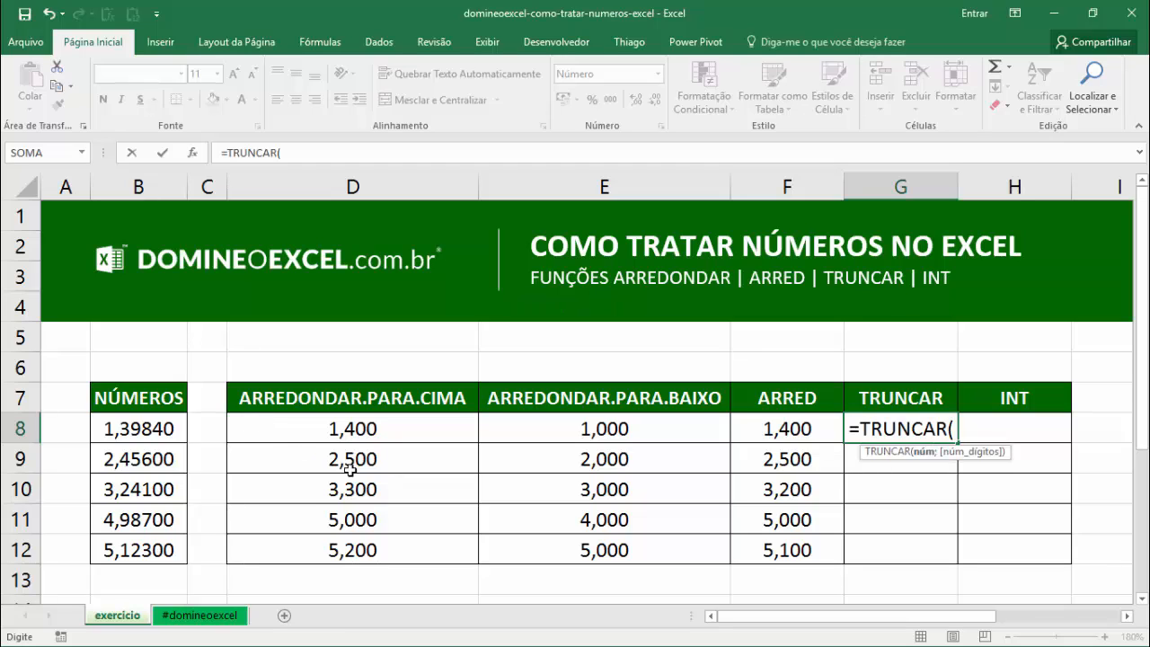
{"action": "left_click", "coordinate": [173, 429]}
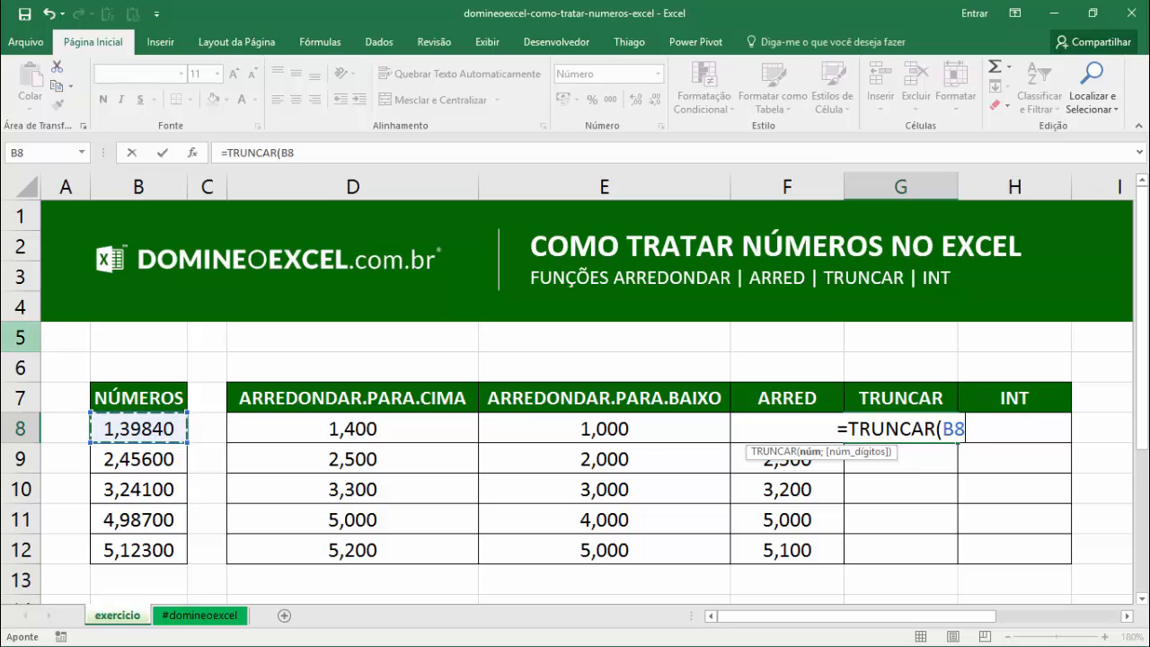
{"action": "type", "text": ";"}
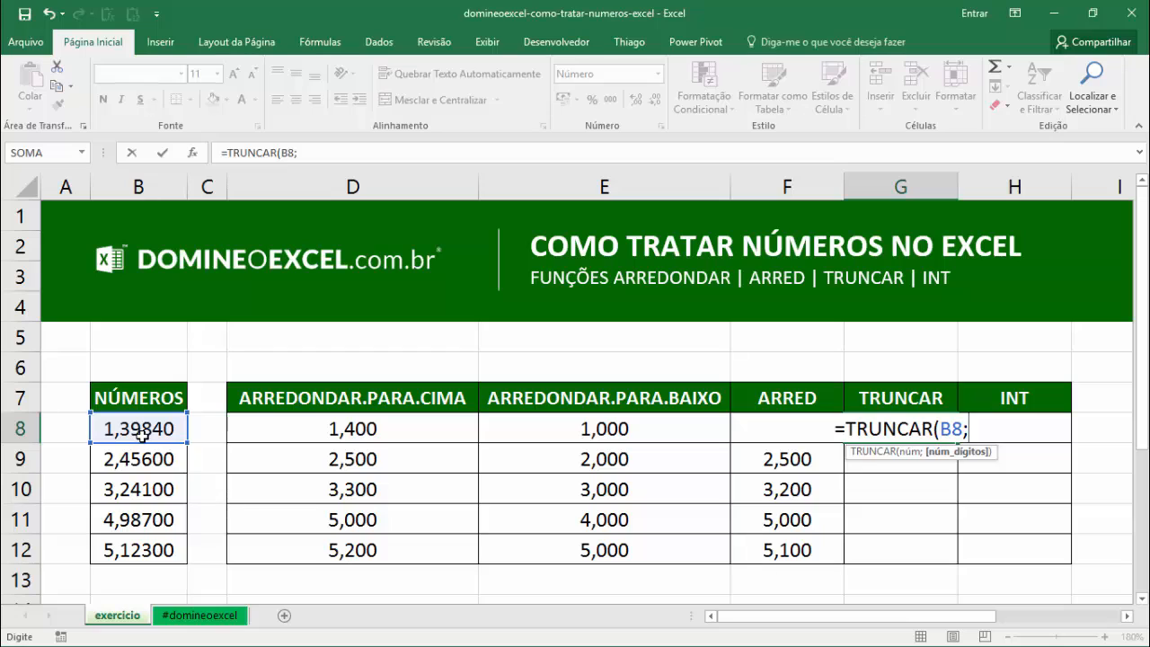
{"action": "type", "text": "3"}
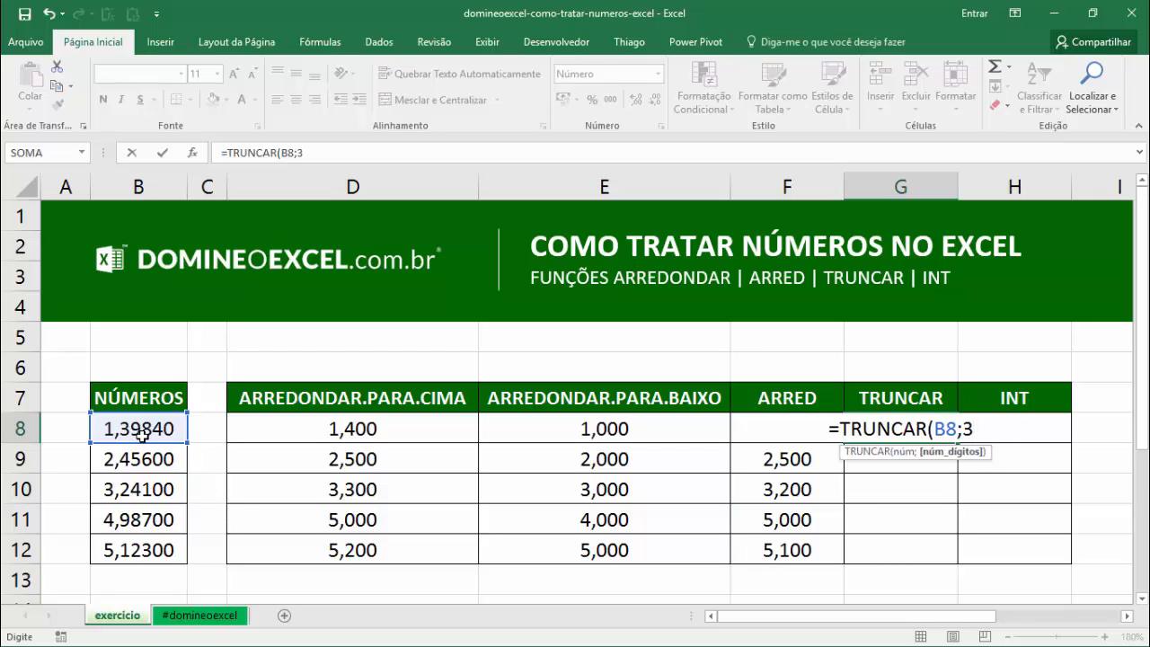
{"action": "key", "text": "Return"}
- Replace the G8 formula with its pasted value, inspect the stored decimals, and undo the paste
{"action": "left_click", "coordinate": [886, 431]}
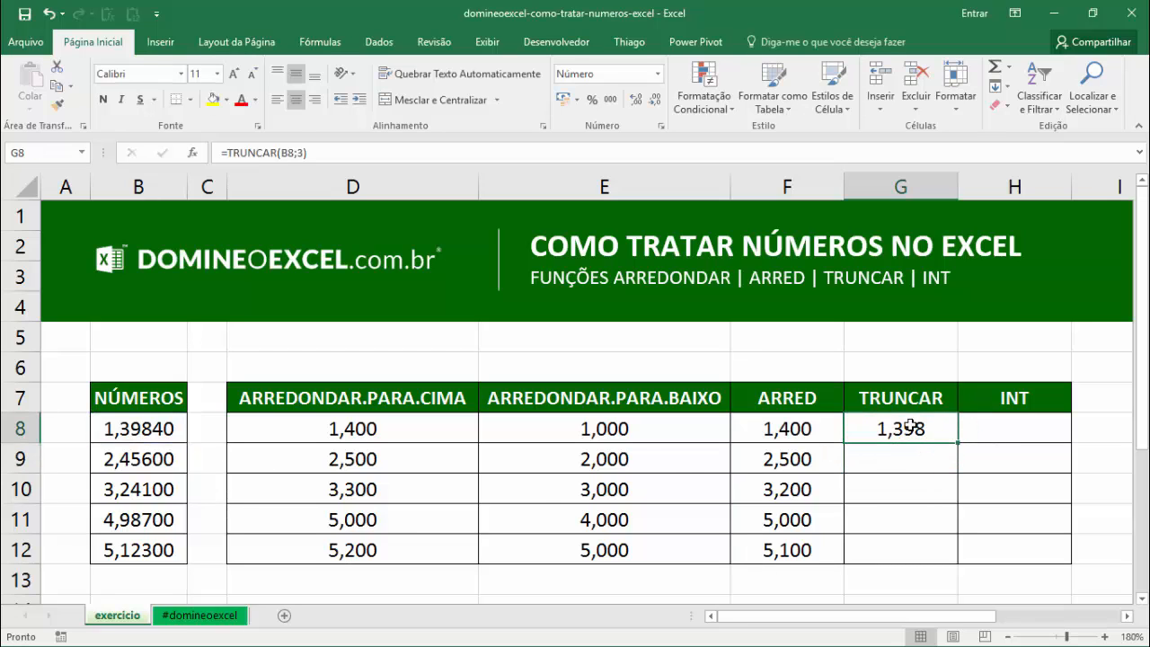
{"action": "key", "text": "ctrl+c"}
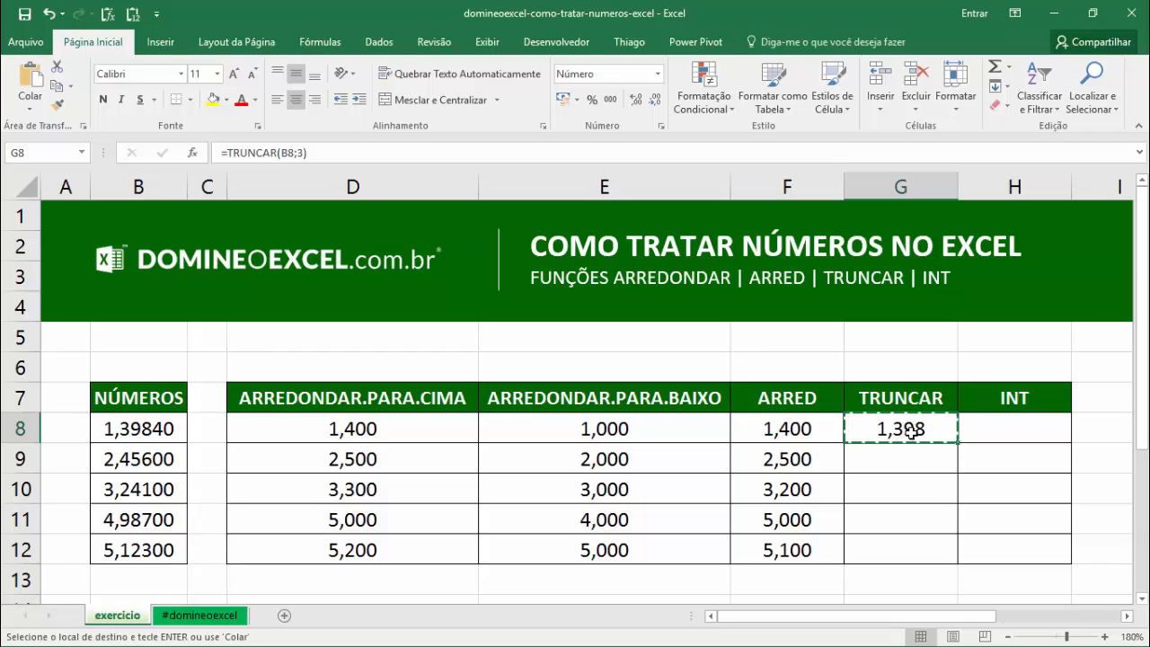
{"action": "right_click", "coordinate": [910, 435]}
{"action": "left_click", "coordinate": [980, 159]}
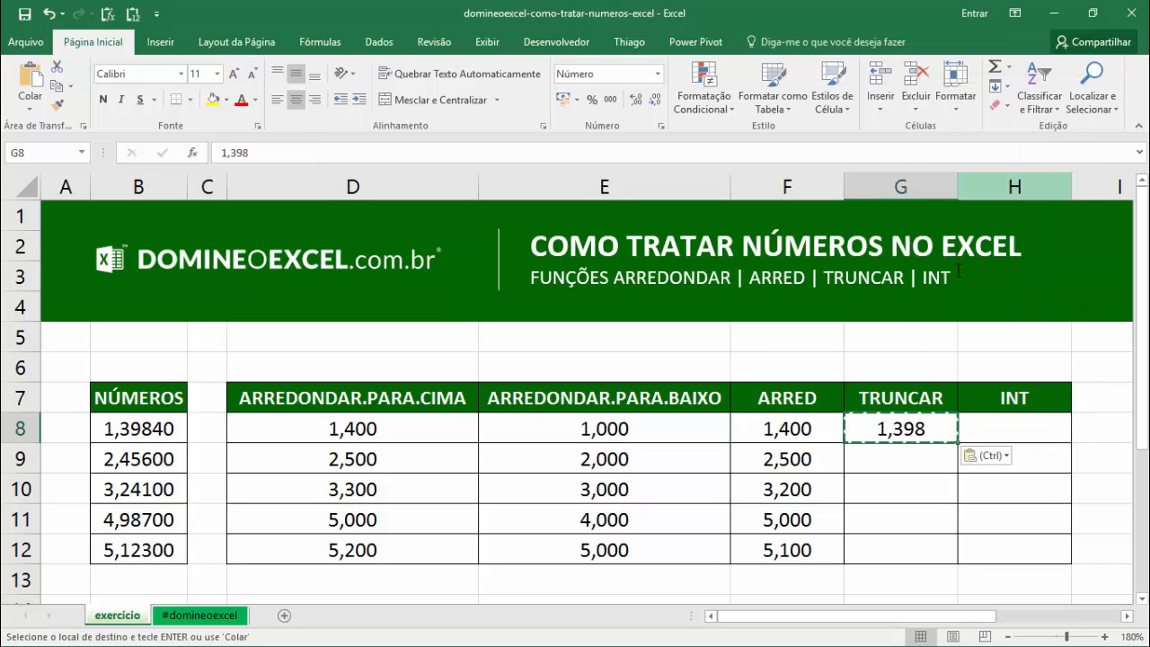
{"action": "left_click", "coordinate": [233, 153]}
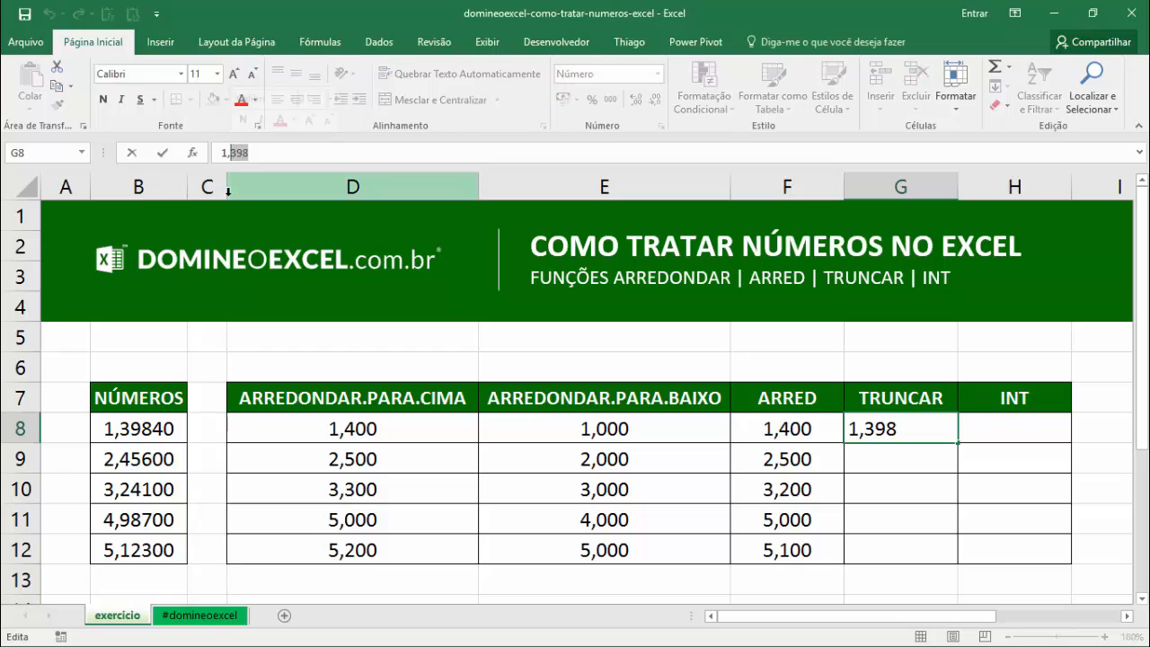
{"action": "left_click", "coordinate": [950, 435]}
{"action": "key", "text": "ctrl+z"}
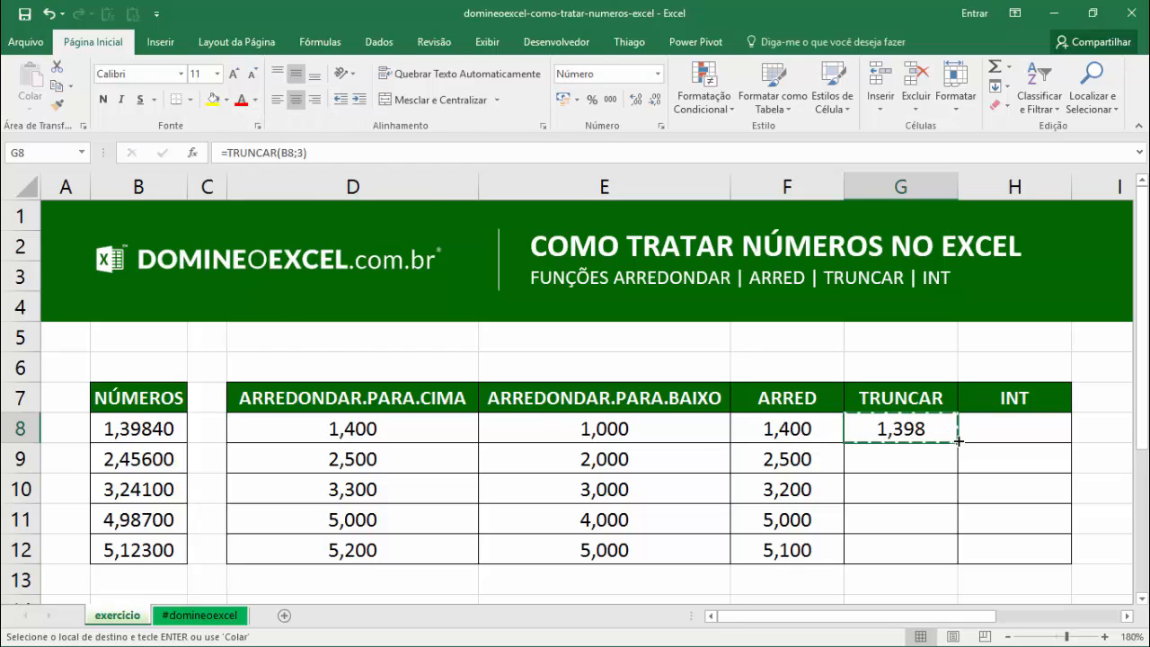
- Fill the TRUNCAR formula from G8 down to G12 and check the copy in G9
{"action": "double_click", "coordinate": [958, 443]}
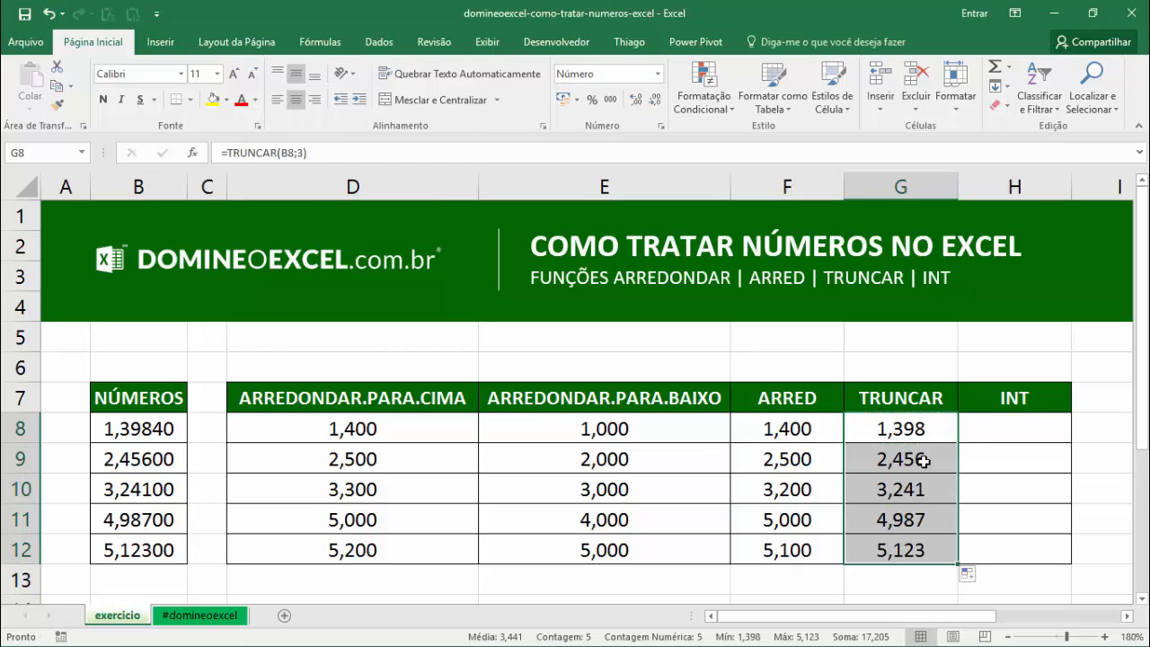
{"action": "left_click", "coordinate": [918, 466]}
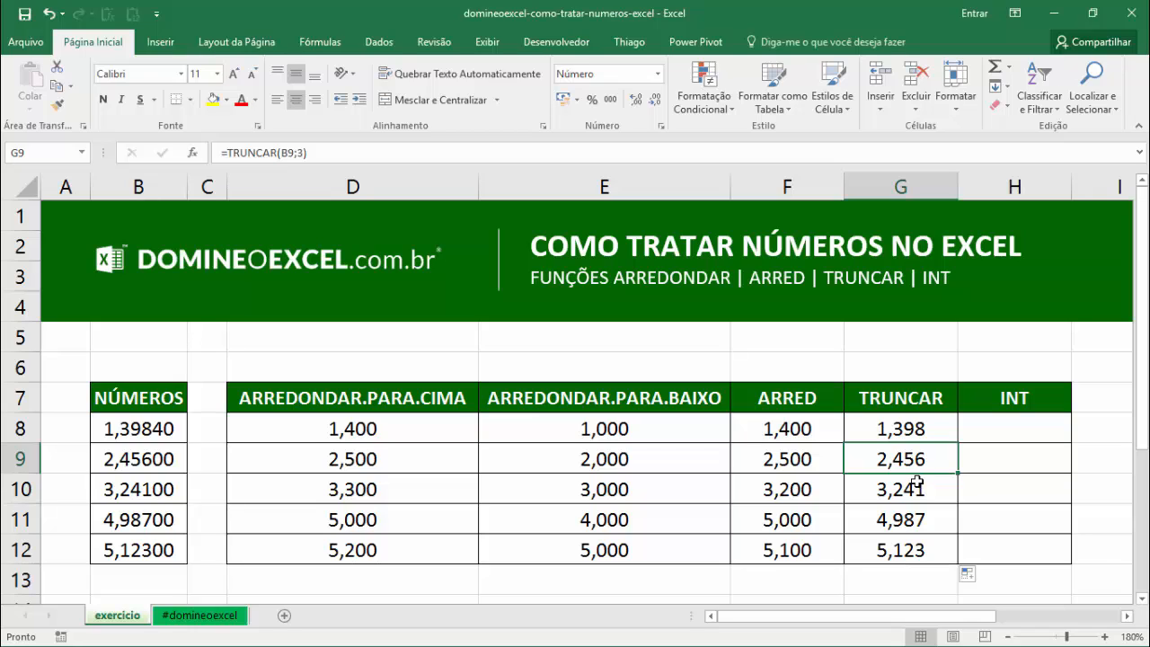
- Set the digits argument of the G8 TRUNCAR formula to 2, fill it down through G12, and review the column
{"action": "left_click", "coordinate": [933, 437]}
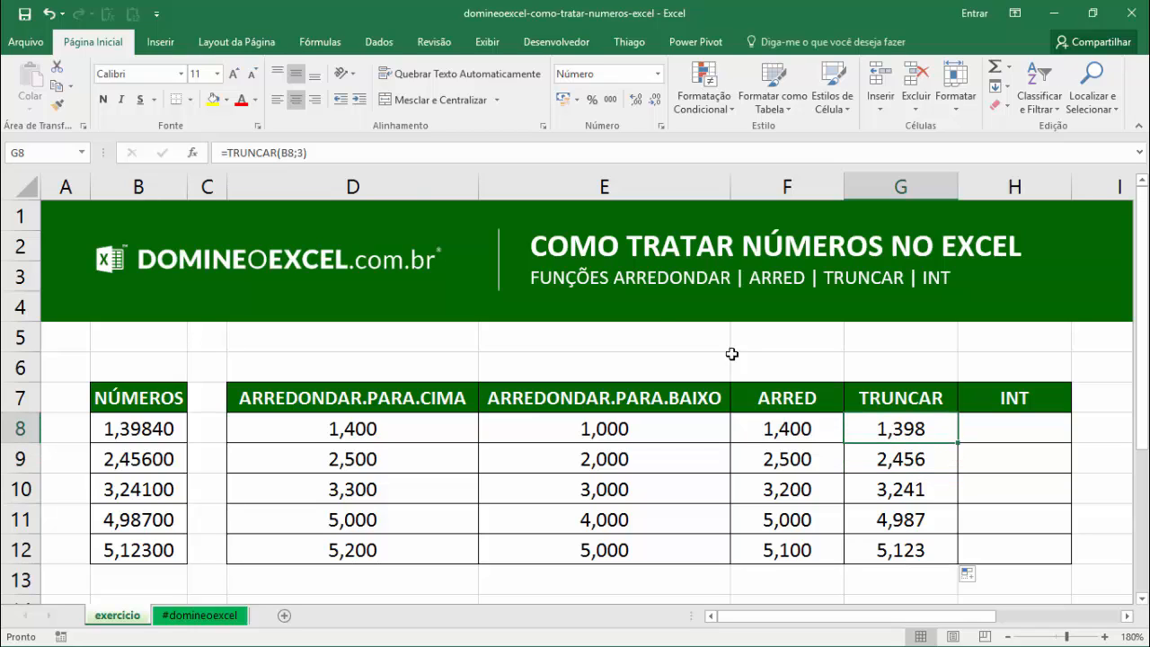
{"action": "left_click", "coordinate": [304, 153]}
{"action": "key", "text": "BackSpace"}
{"action": "type", "text": "2"}
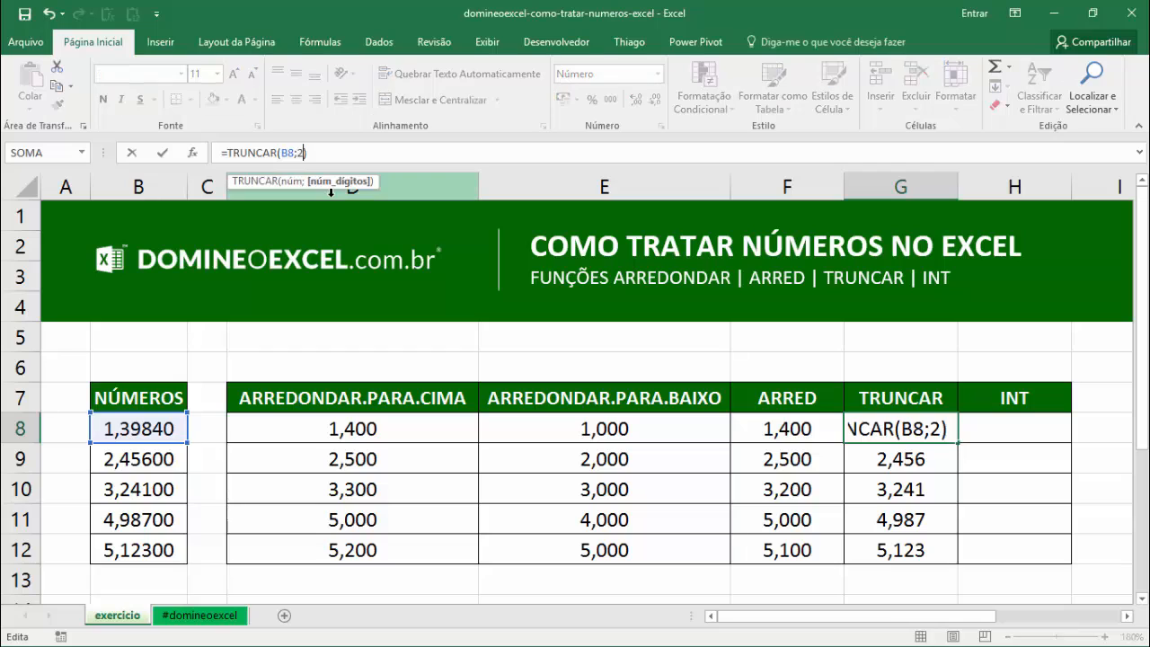
{"action": "key", "text": "Return"}
{"action": "left_click", "coordinate": [916, 432]}
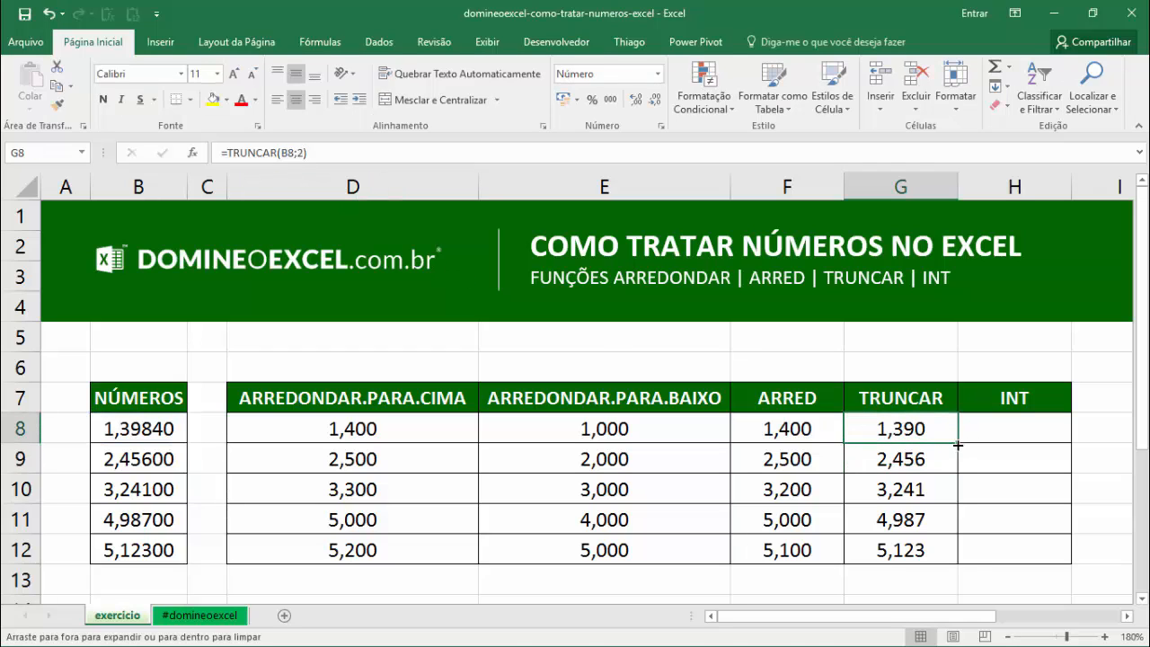
{"action": "double_click", "coordinate": [958, 443]}
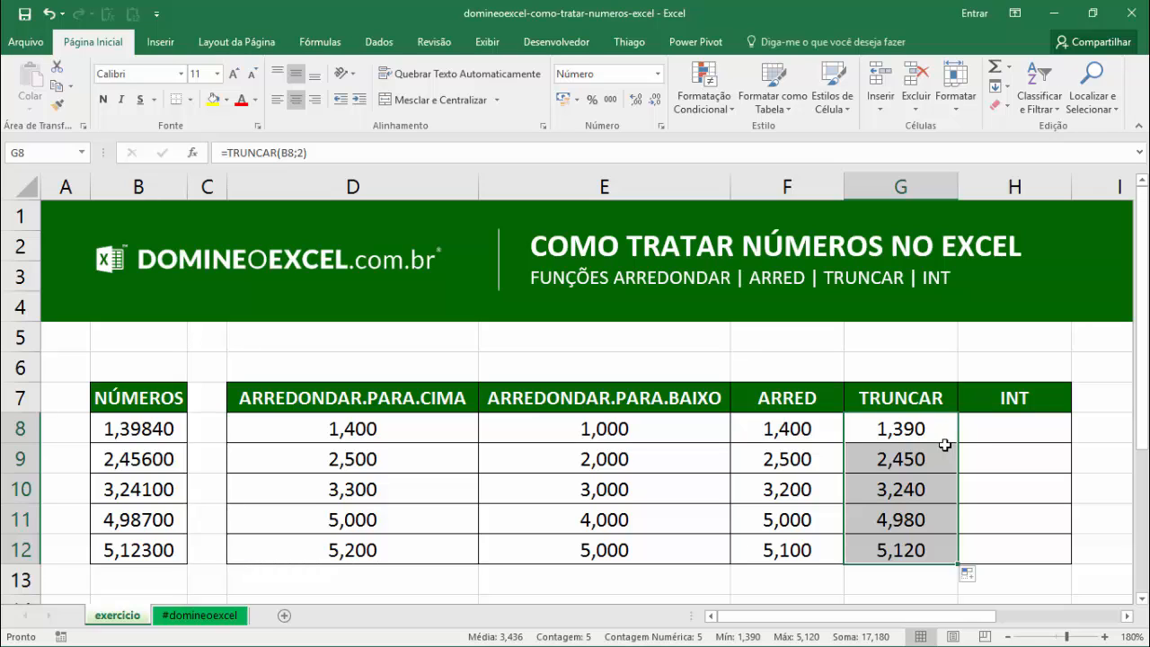
{"action": "left_click", "coordinate": [983, 428]}
{"action": "left_click_drag", "start_coordinate": [916, 429], "coordinate": [913, 546]}
- Enter an INT formula for B8 in H8, =INT(B8), and fill it down through H12
{"action": "left_click", "coordinate": [980, 437]}
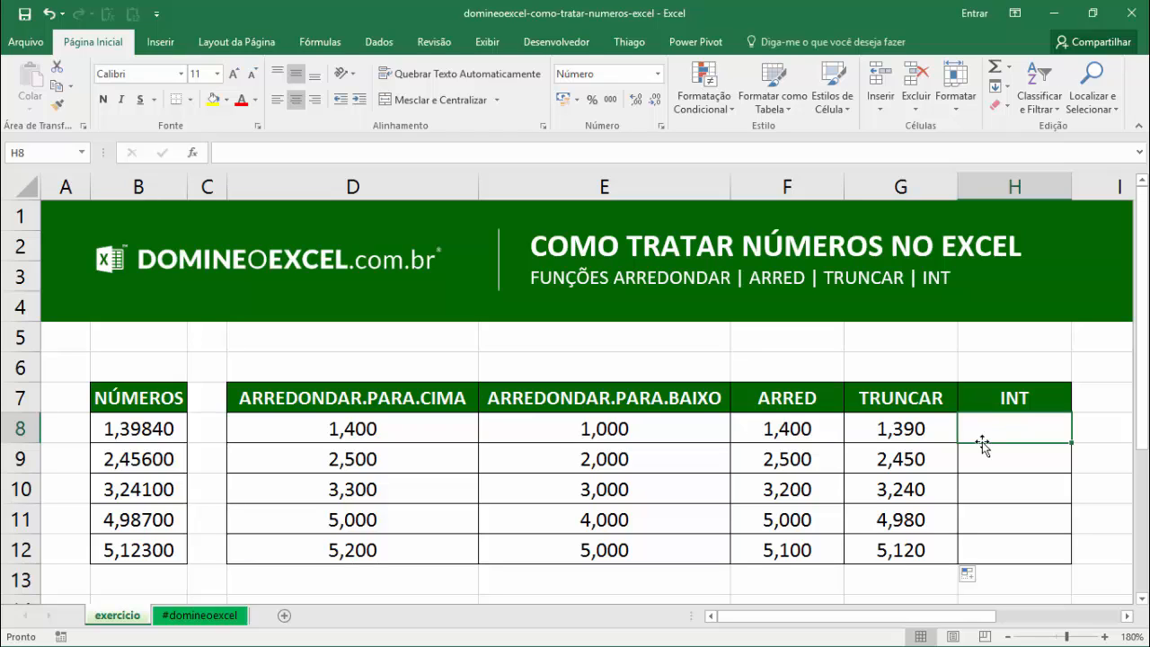
{"action": "type", "text": "="}
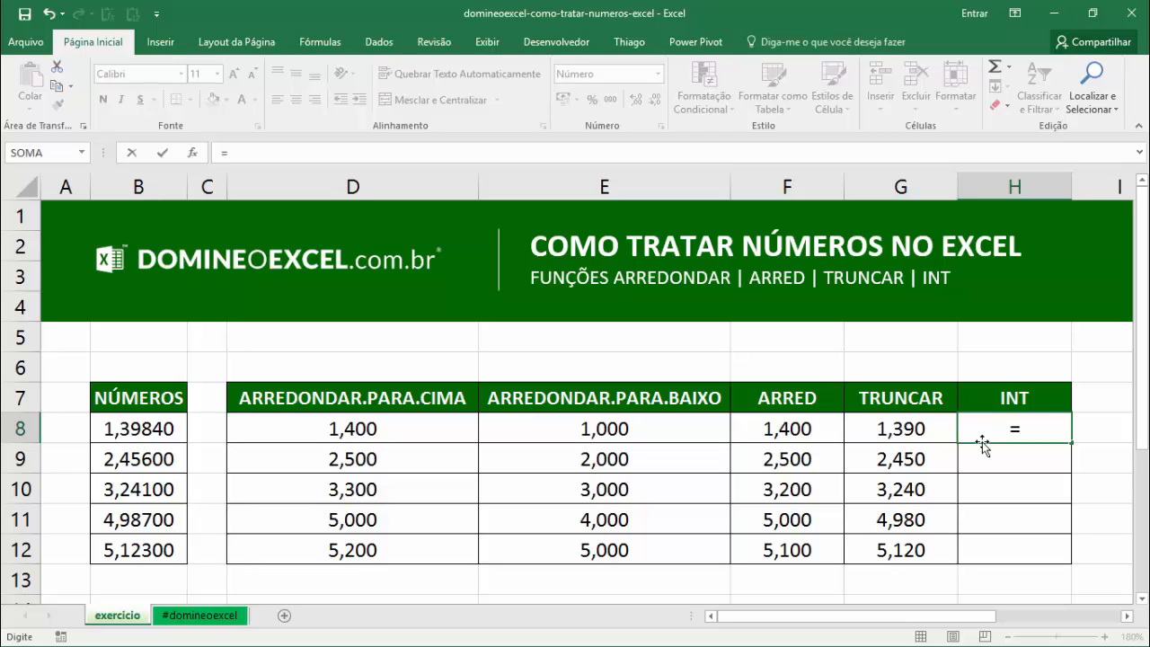
{"action": "type", "text": "int"}
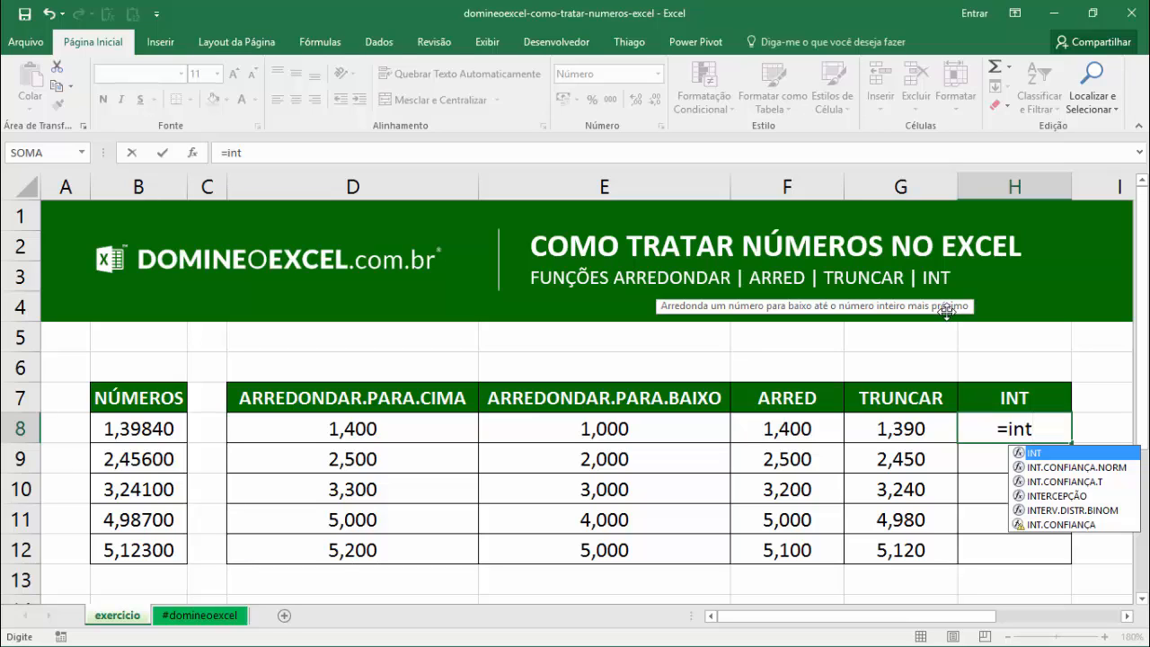
{"action": "key", "text": "Tab"}
{"action": "left_click", "coordinate": [161, 430]}
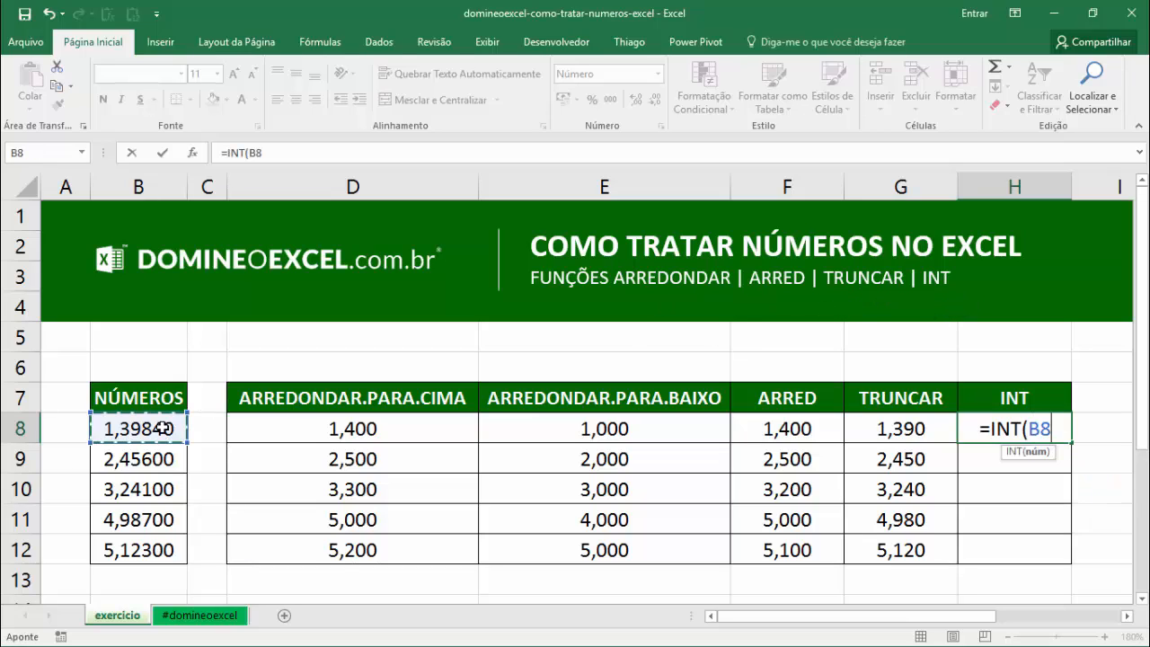
{"action": "key", "text": "Return"}
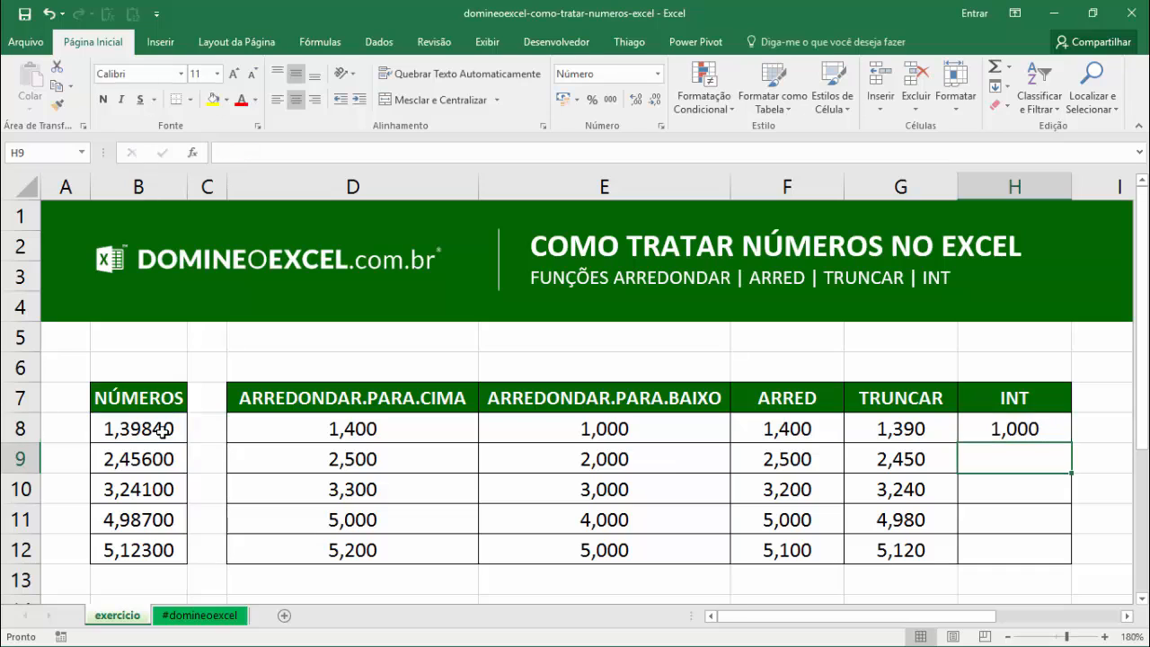
{"action": "key", "text": "Up"}
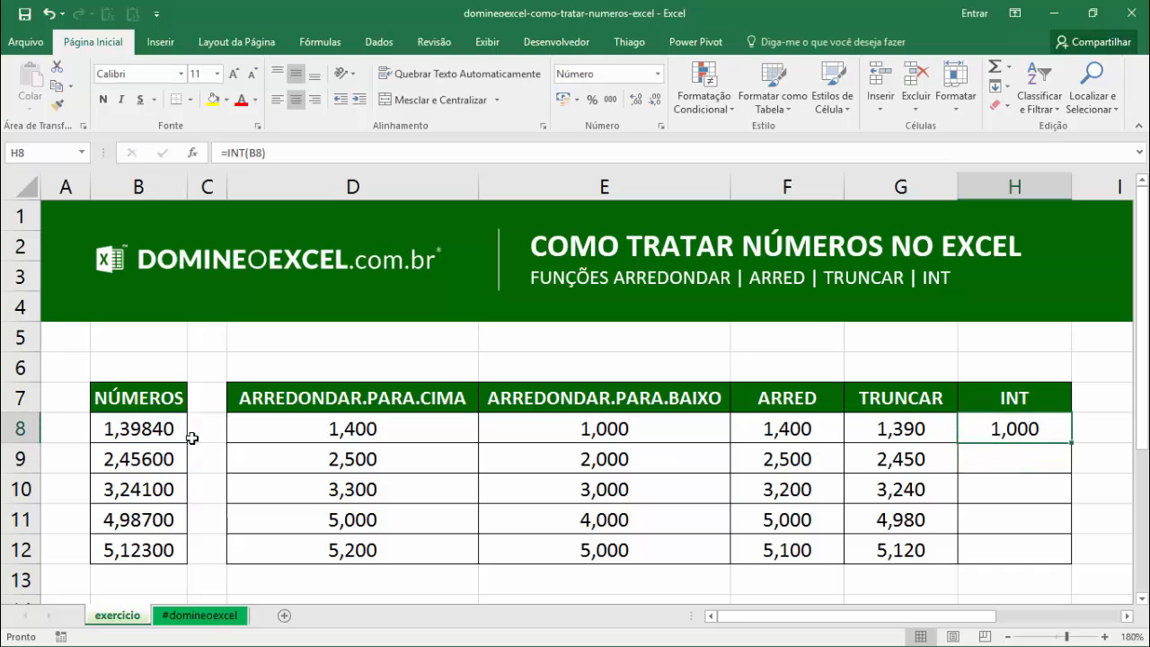
{"action": "double_click", "coordinate": [1070, 443]}
- Re-enter =INT(B8) in H8 and fill it down to H12 again
{"action": "left_click", "coordinate": [1048, 431]}
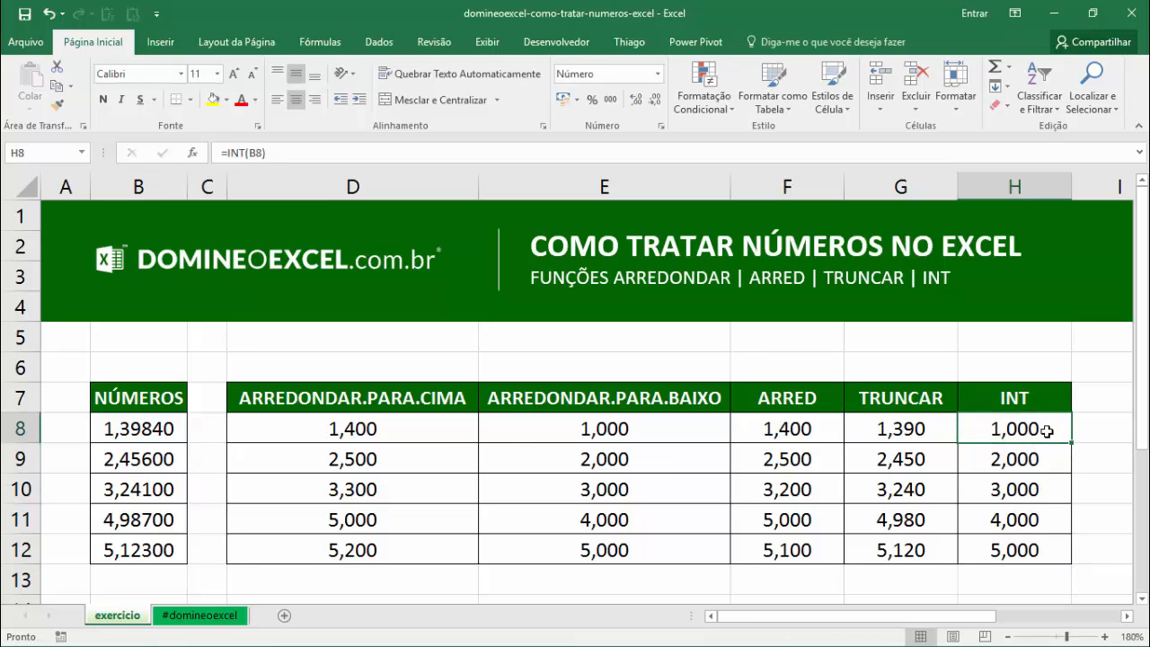
{"action": "type", "text": "=int"}
{"action": "key", "text": "Tab"}
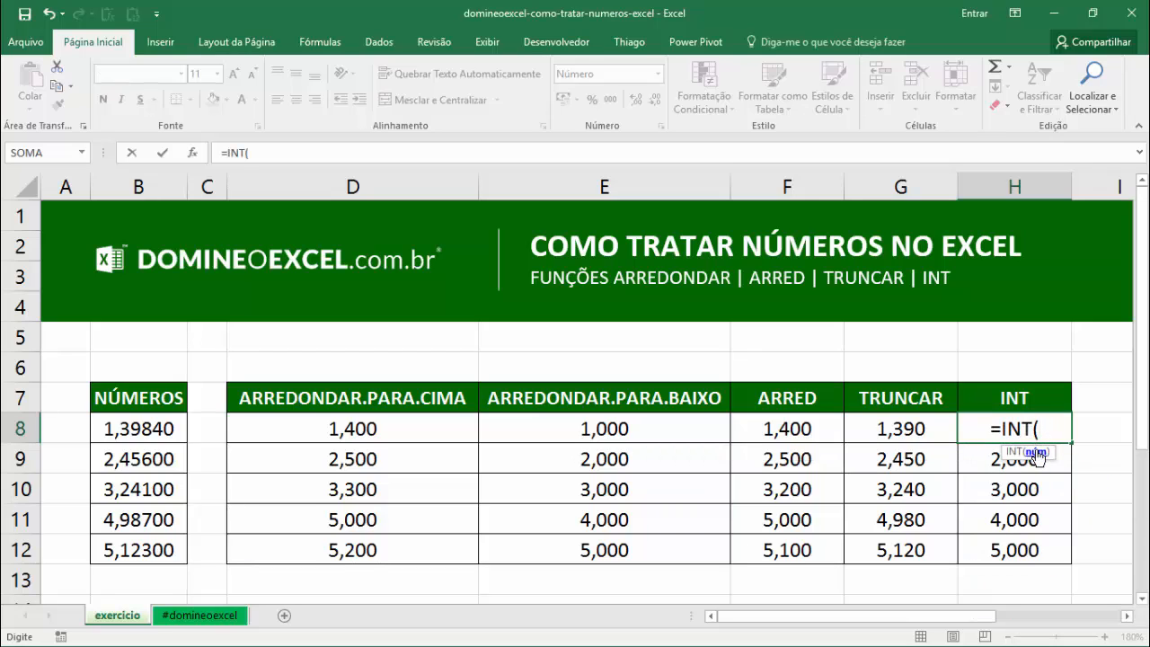
{"action": "left_click", "coordinate": [158, 419]}
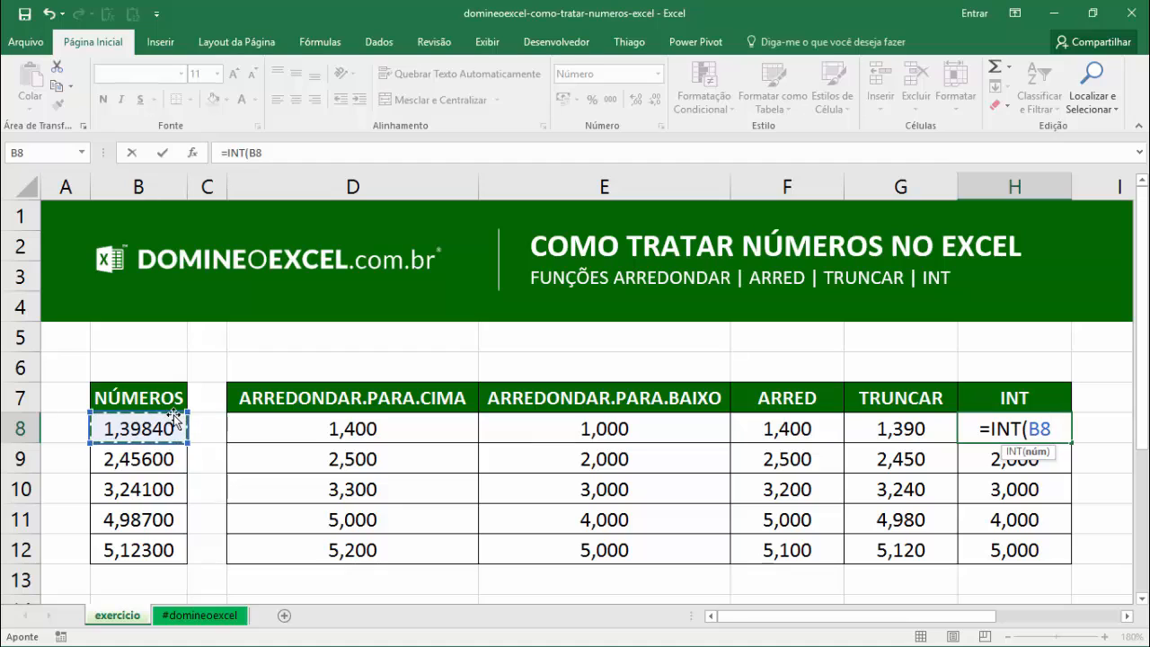
{"action": "key", "text": "Return"}
{"action": "left_click", "coordinate": [1065, 436]}
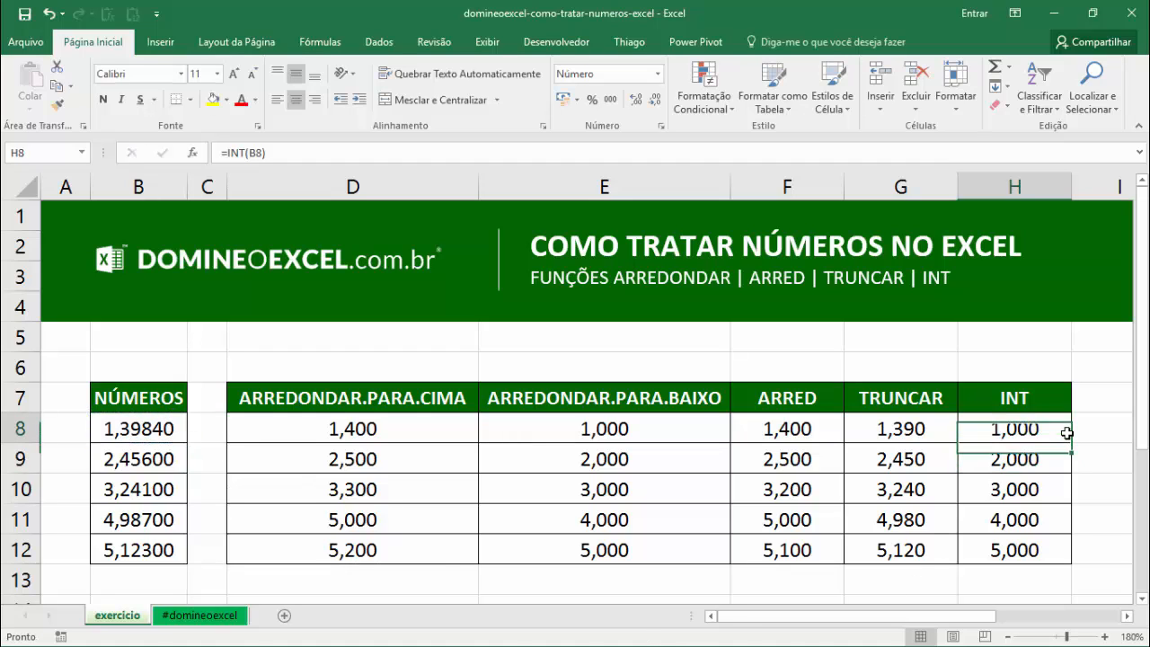
{"action": "double_click", "coordinate": [1071, 444]}
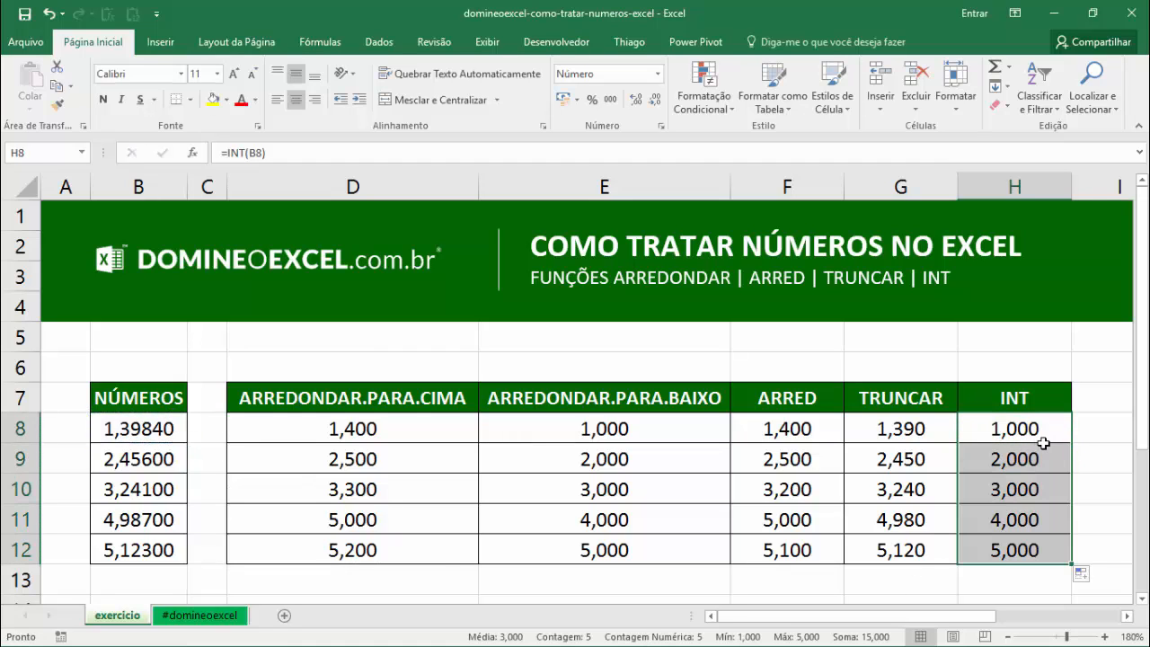
- Check the INT copies in H8:H12 and review the results of all five functions across columns D to H
{"action": "left_click", "coordinate": [1024, 521]}
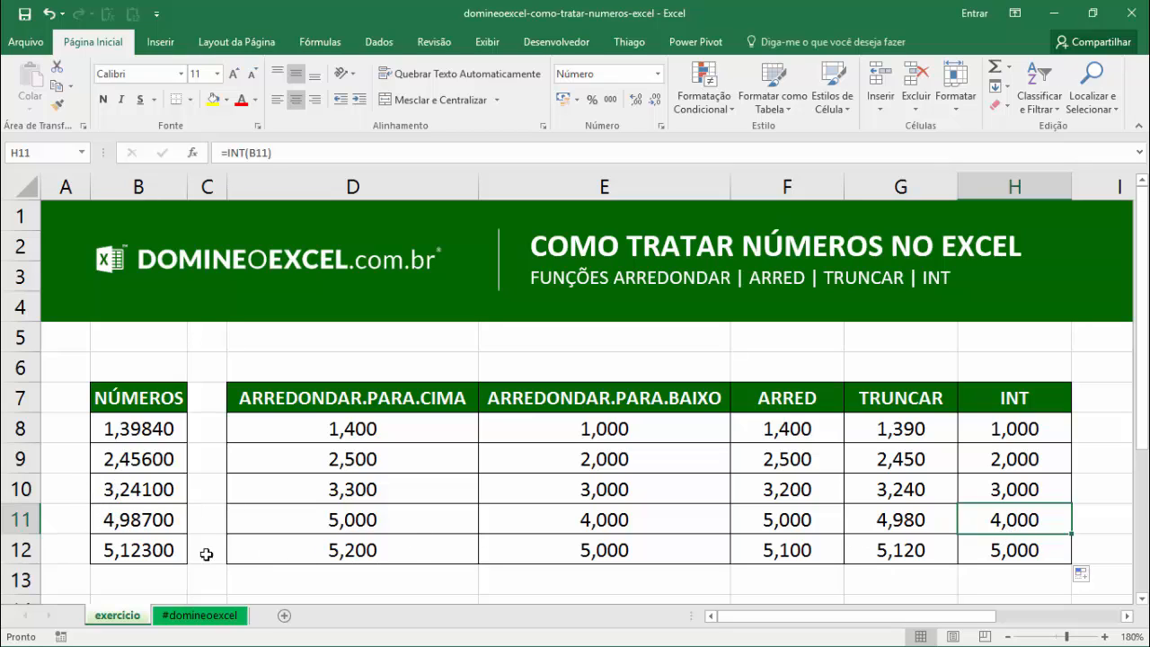
{"action": "left_click", "coordinate": [1028, 556]}
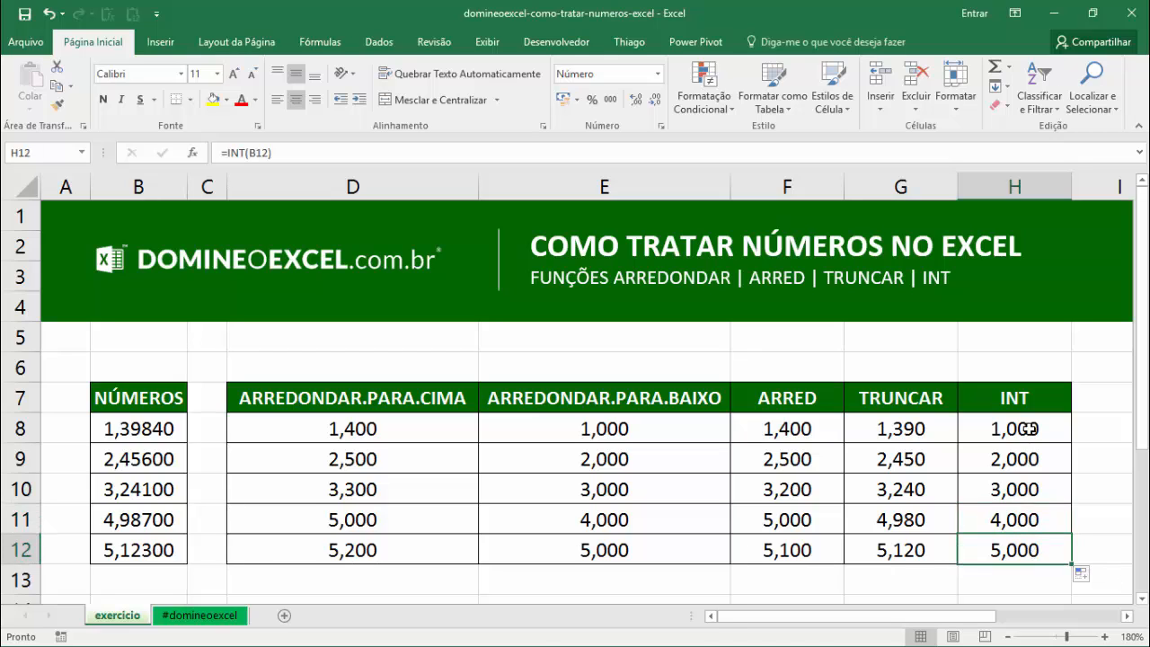
{"action": "left_click_drag", "start_coordinate": [1028, 429], "coordinate": [1021, 550]}
{"action": "left_click", "coordinate": [401, 439]}
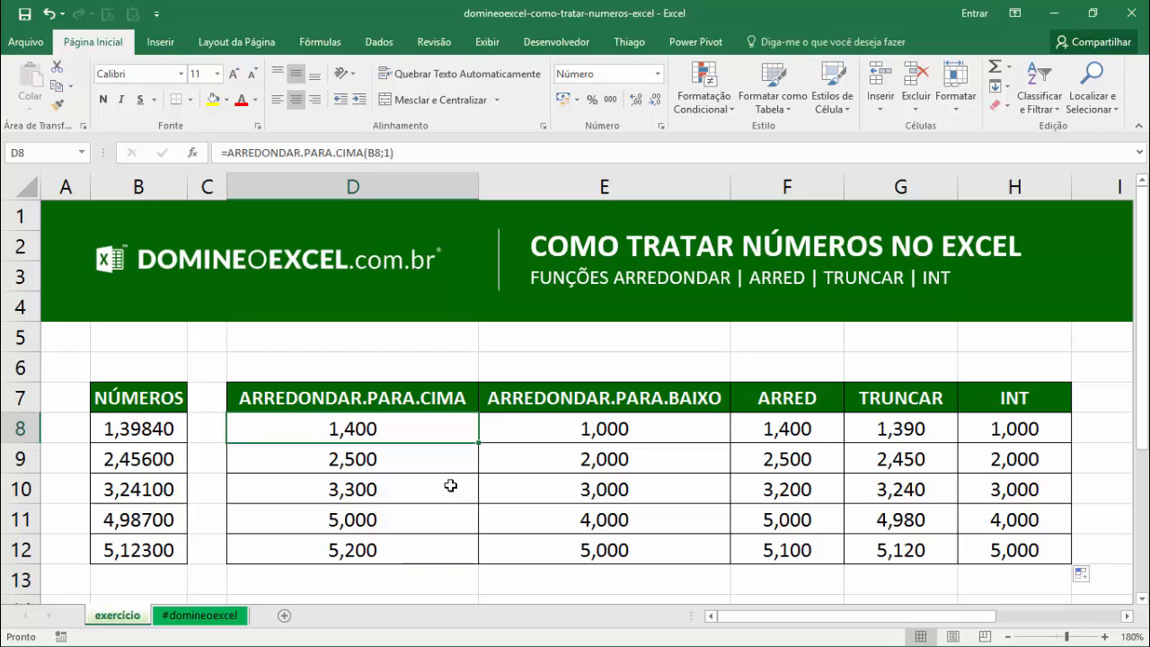
{"action": "left_click", "coordinate": [433, 406]}
{"action": "left_click_drag", "start_coordinate": [605, 407], "coordinate": [995, 428]}
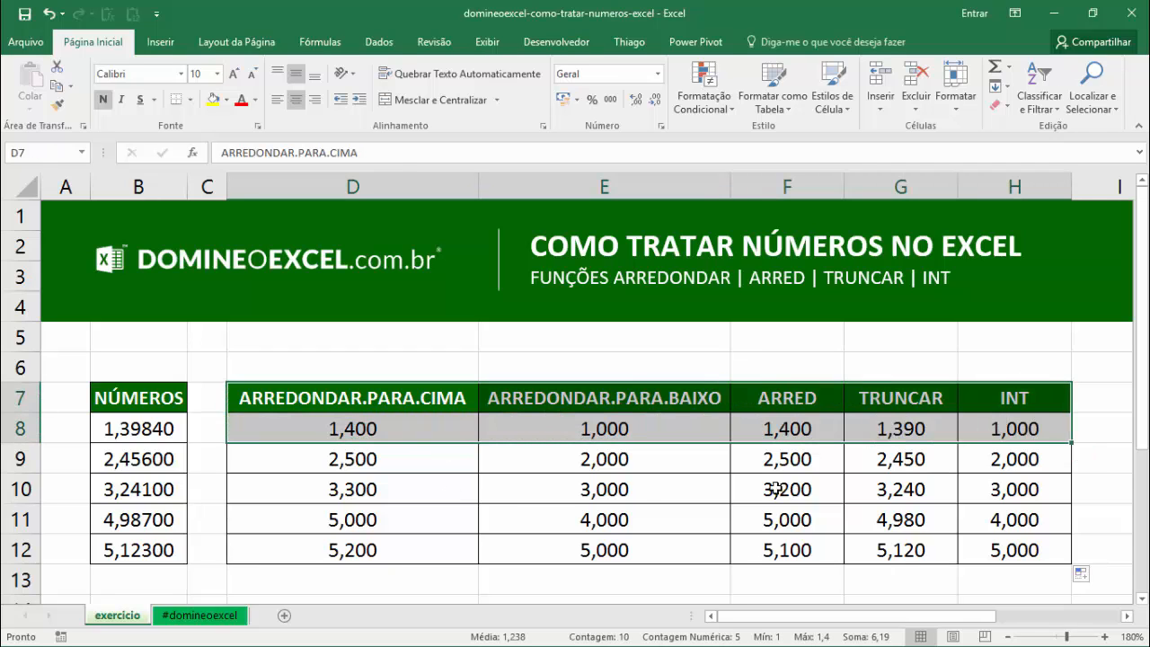
{"action": "left_click", "coordinate": [632, 480]}
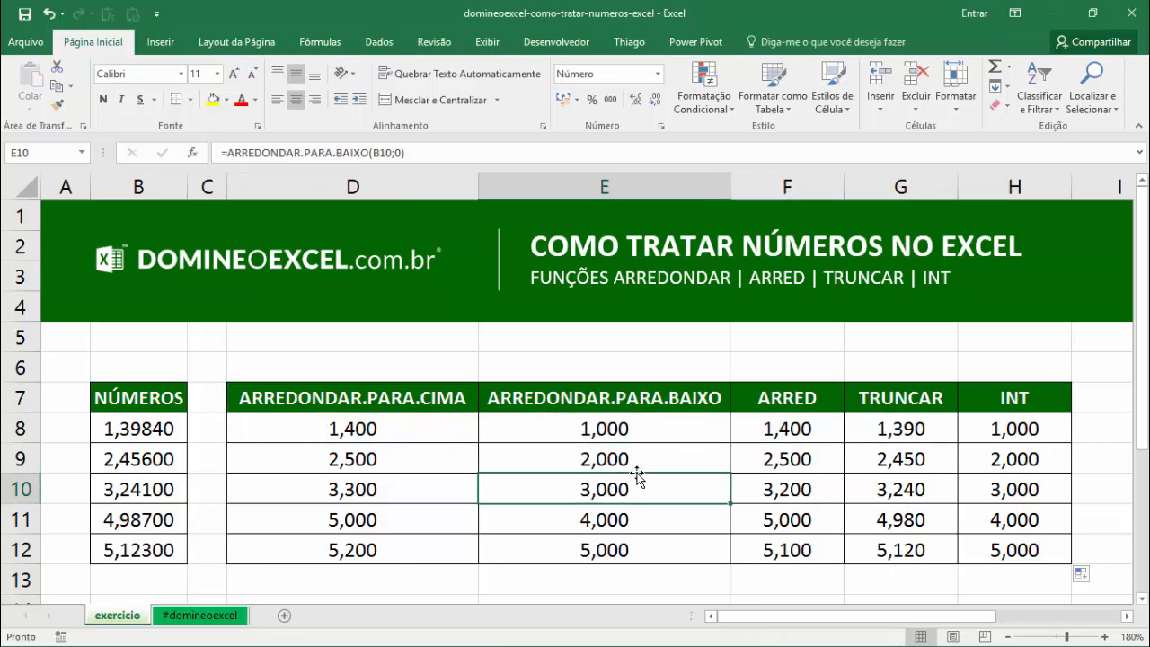